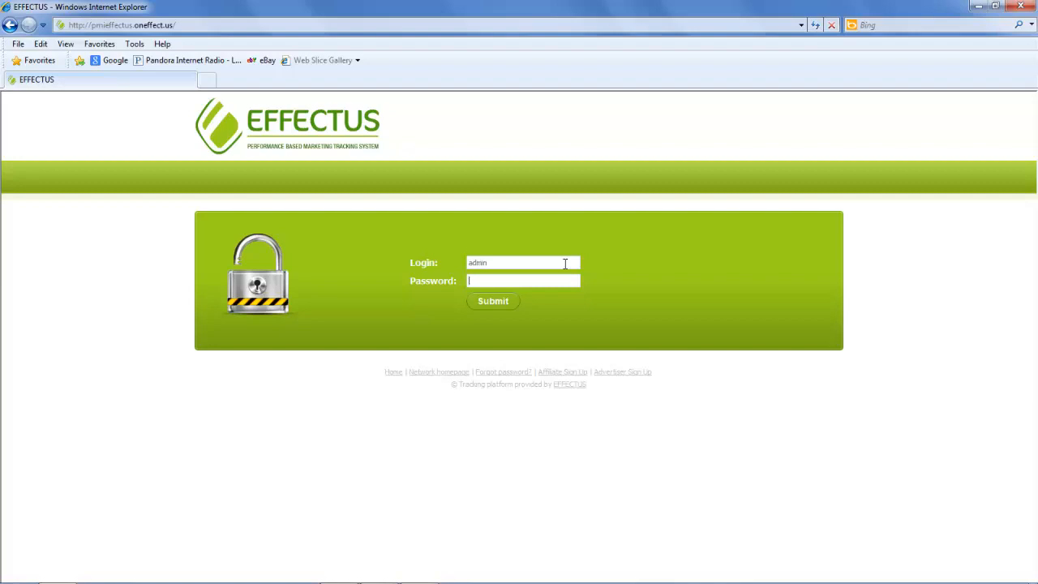
Log into Effectus as the administrator and go to the Offers page.
{"action": "type", "text": "admin"}
{"action": "key", "text": "Return"}
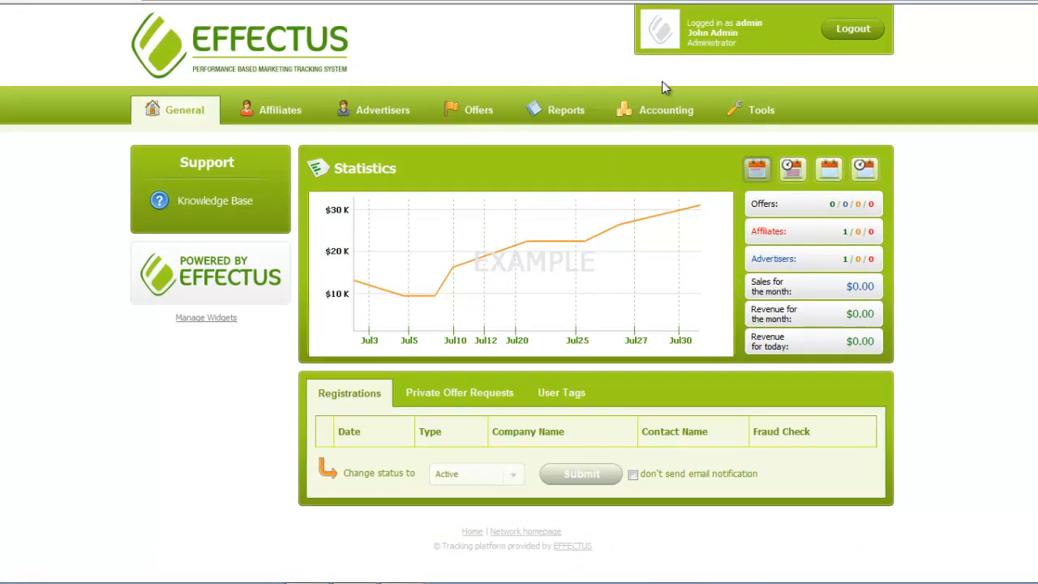
{"action": "left_click", "coordinate": [476, 112]}
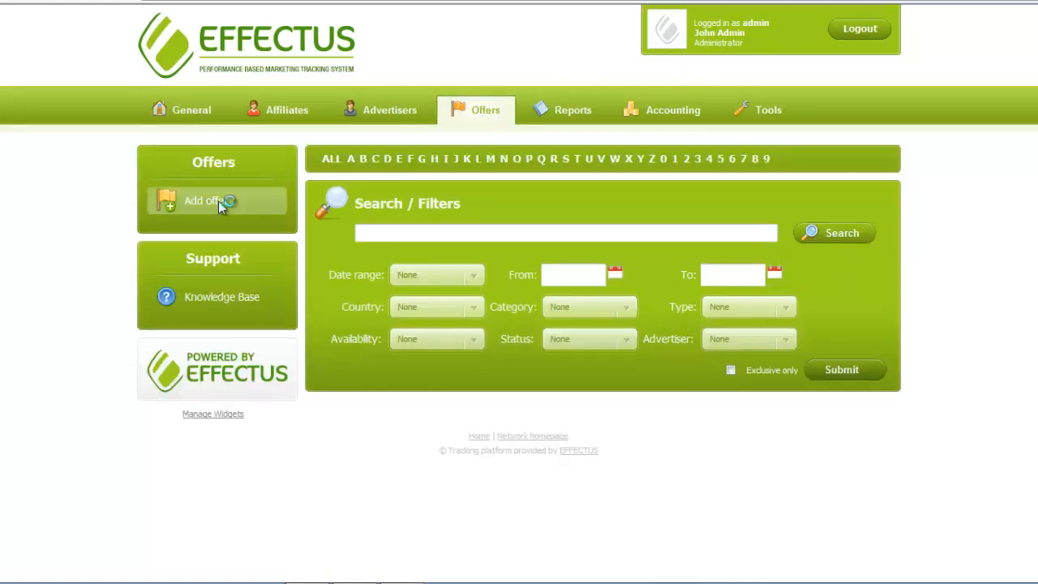
Add a new offer named 'First Place Offers', with 'First Place Offers' as its internal name too.
{"action": "left_click", "coordinate": [219, 203]}
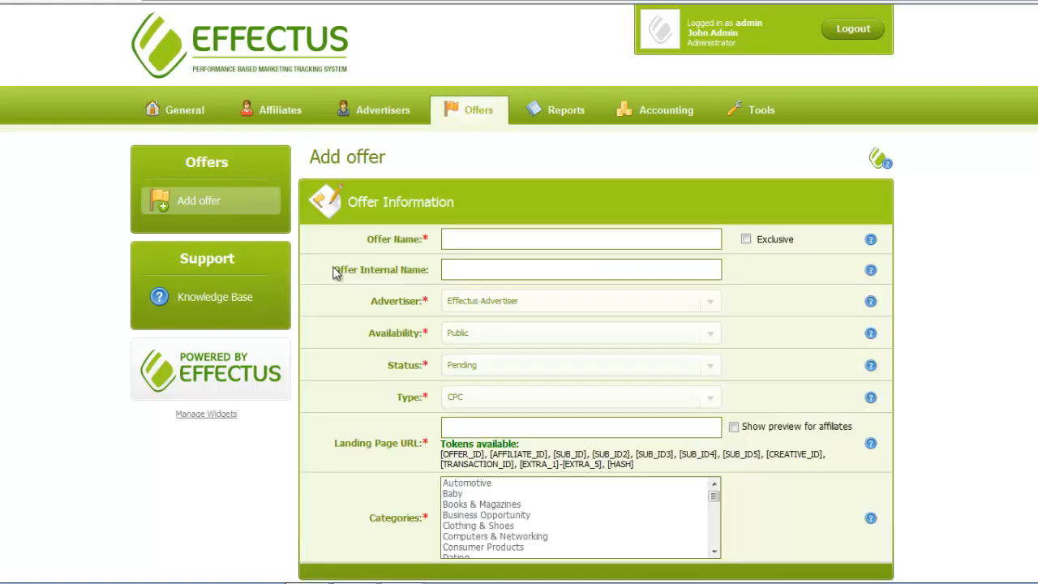
{"action": "left_click", "coordinate": [499, 239]}
{"action": "type", "text": "First Place Offers"}
{"action": "left_click", "coordinate": [487, 270]}
{"action": "type", "text": "First Place Offers"}
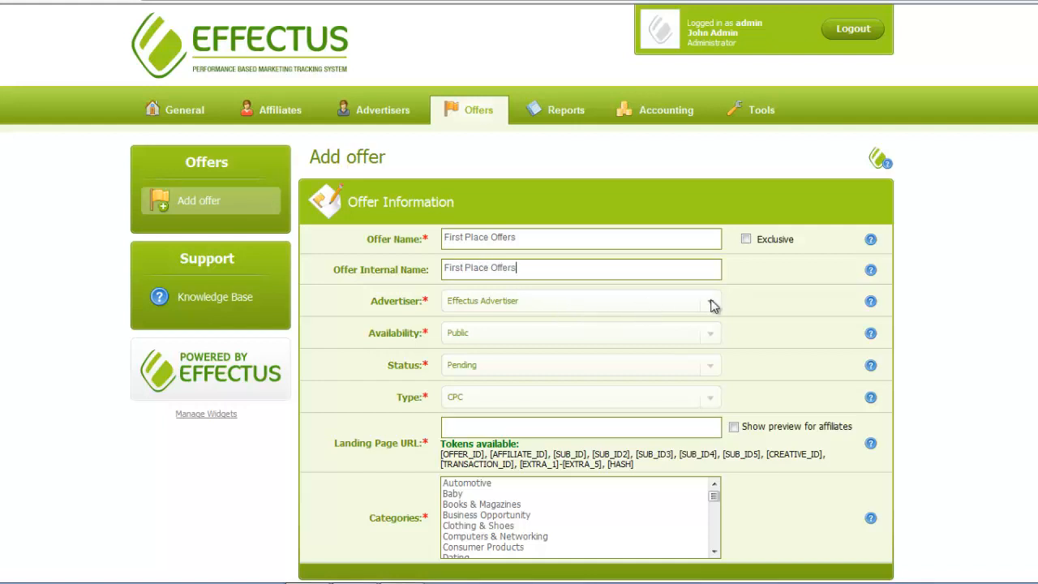
Keep Effectus Advertiser as the advertiser and expand the Availability choices.
{"action": "left_click", "coordinate": [710, 303]}
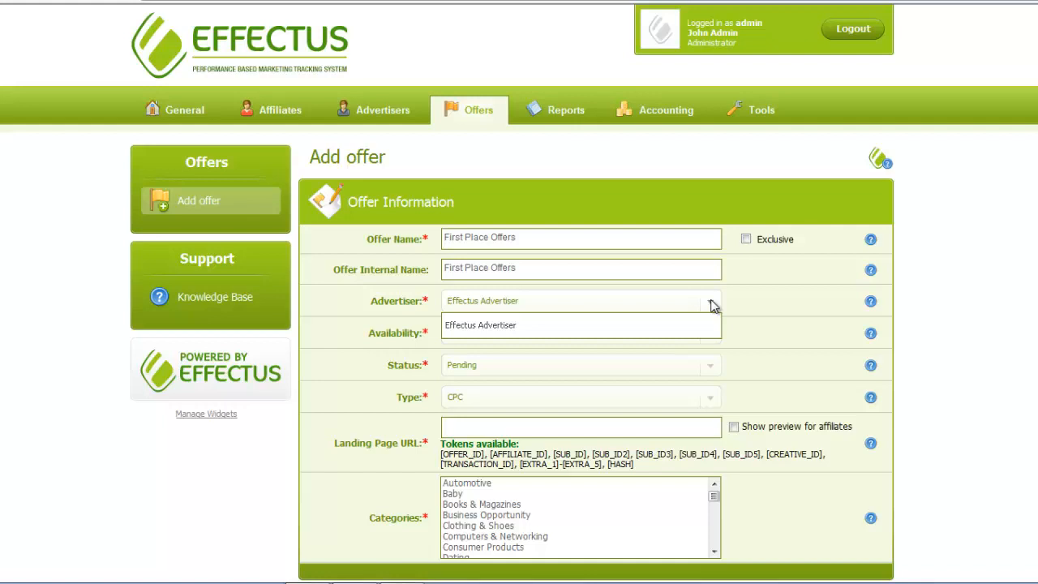
{"action": "left_click", "coordinate": [710, 303]}
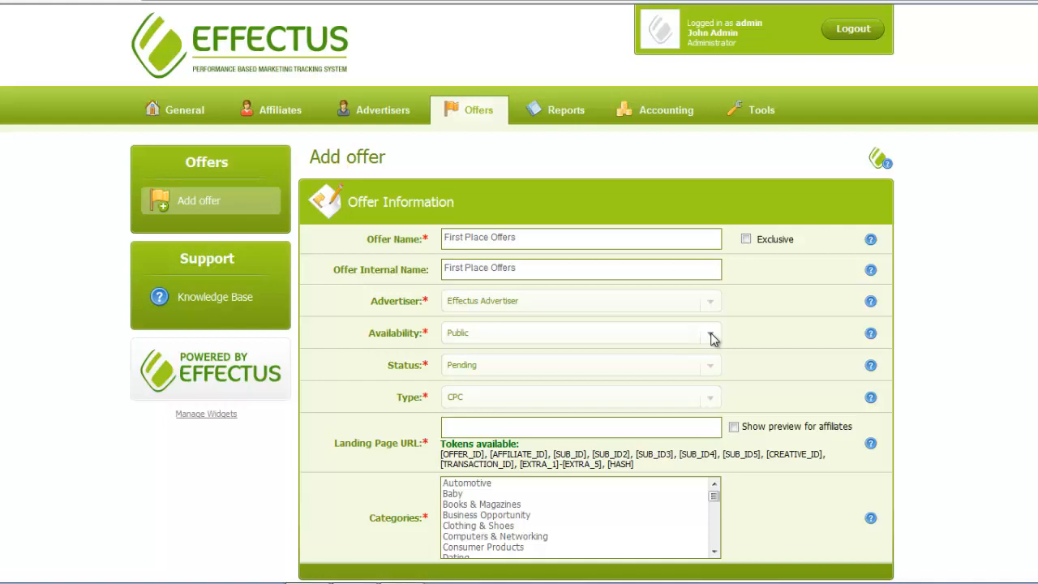
{"action": "left_click", "coordinate": [711, 337]}
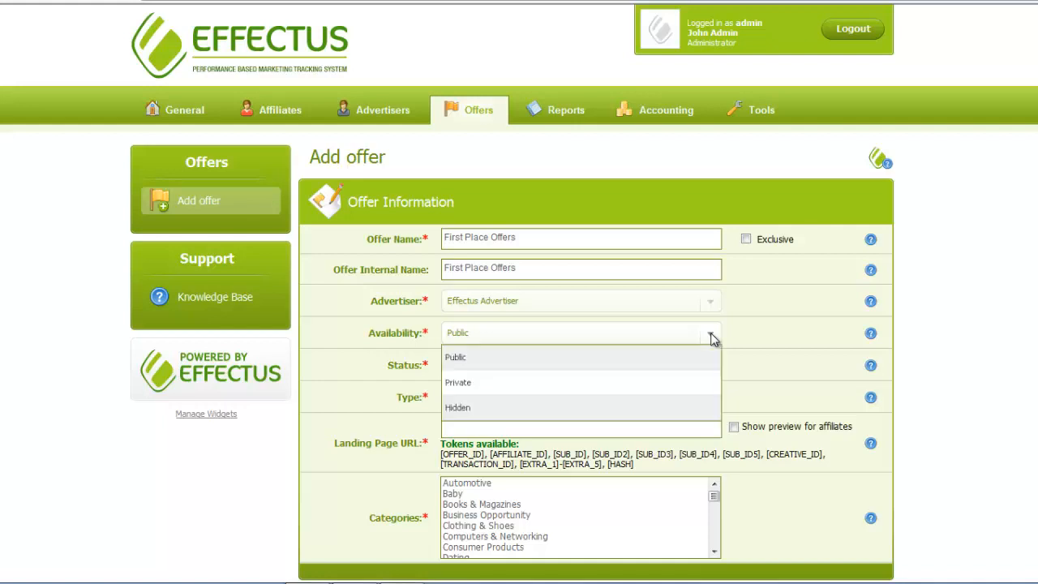
Set the offer's Availability to Private, Status to Testing and Type to CPL.
{"action": "left_click", "coordinate": [702, 381]}
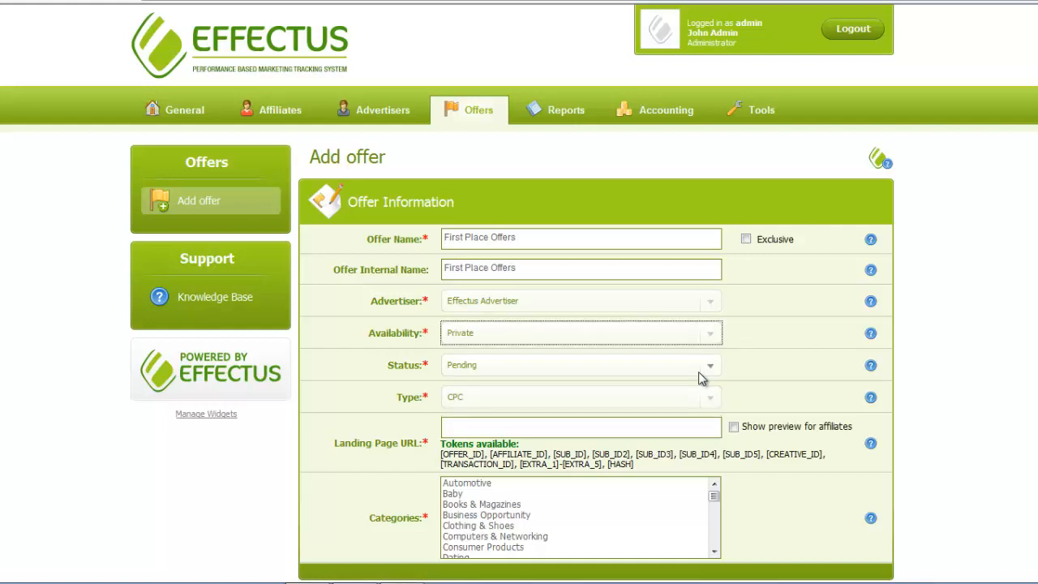
{"action": "left_click", "coordinate": [713, 368]}
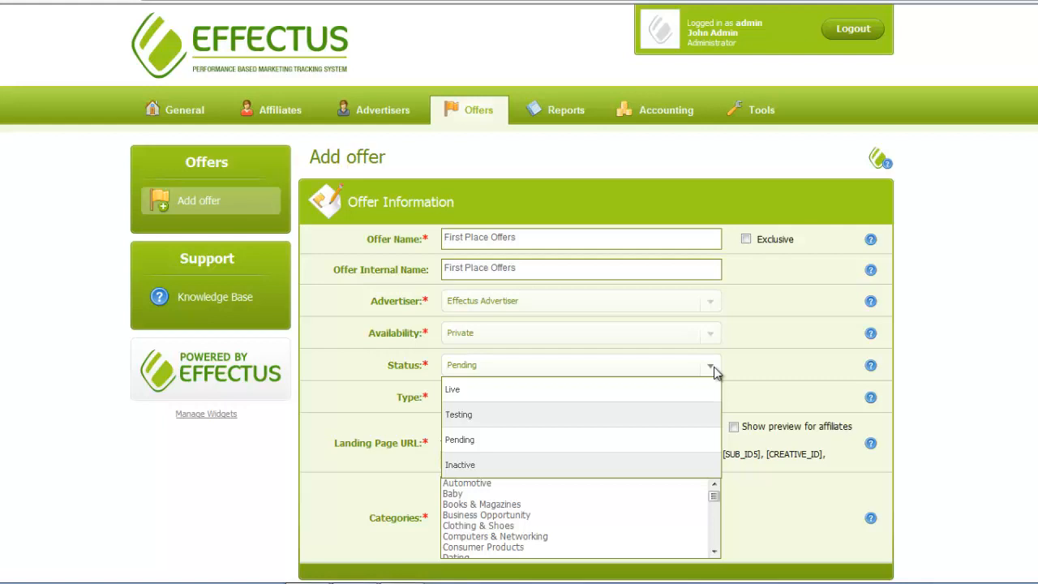
{"action": "left_click", "coordinate": [695, 416]}
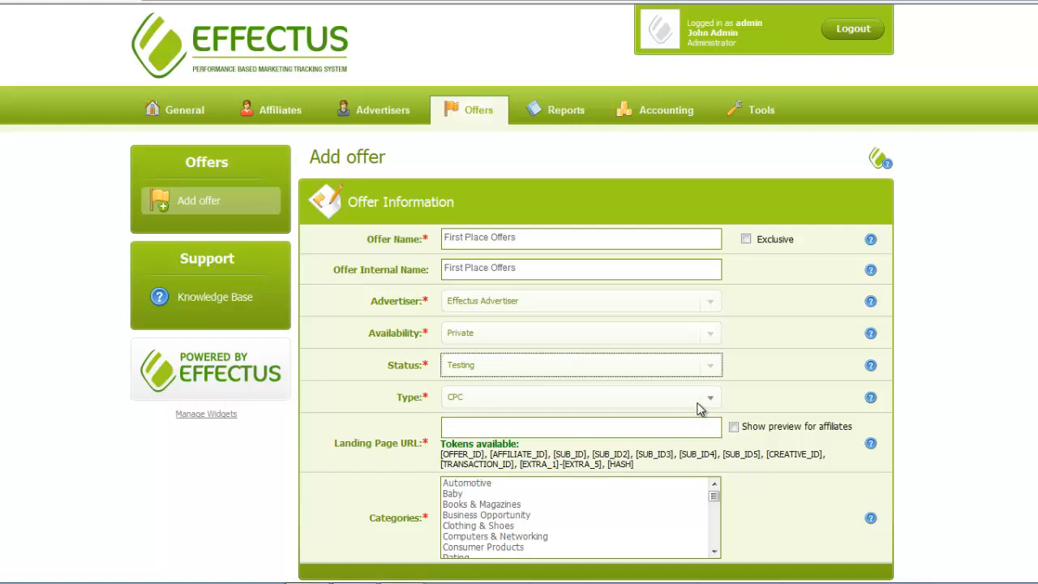
{"action": "left_click", "coordinate": [711, 398]}
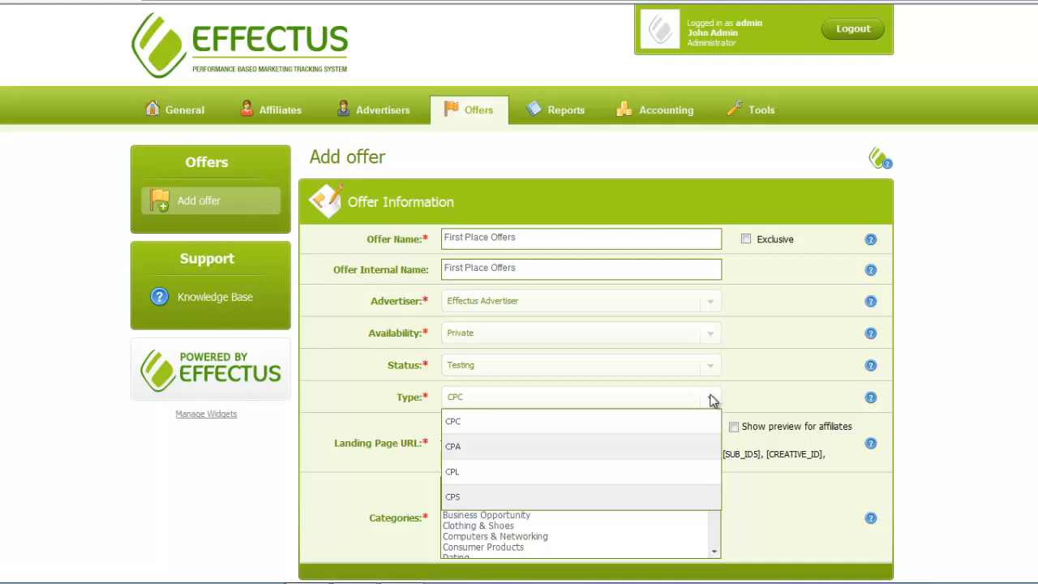
{"action": "left_click", "coordinate": [677, 484]}
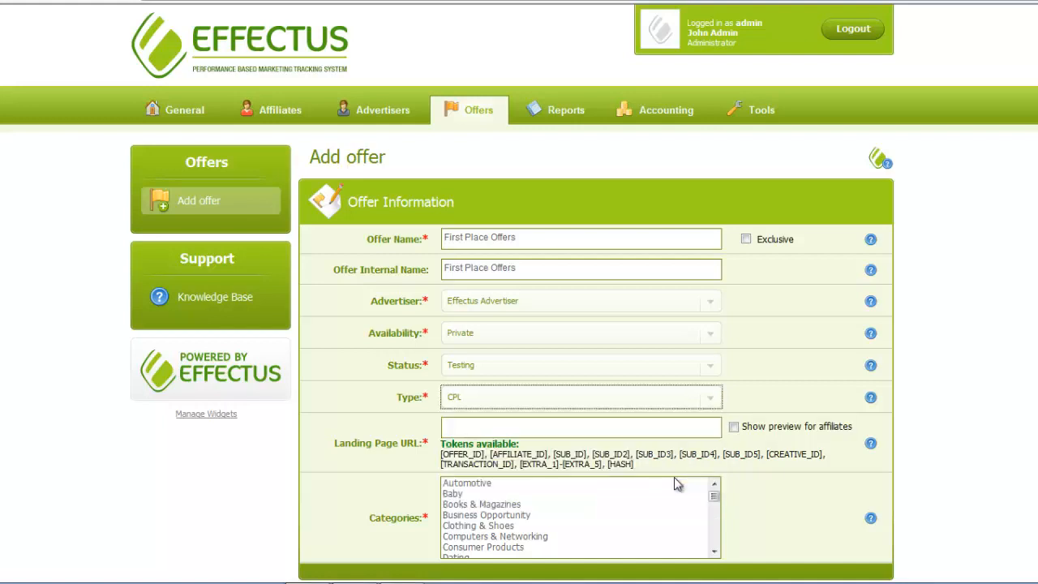
{"action": "left_click", "coordinate": [664, 430]}
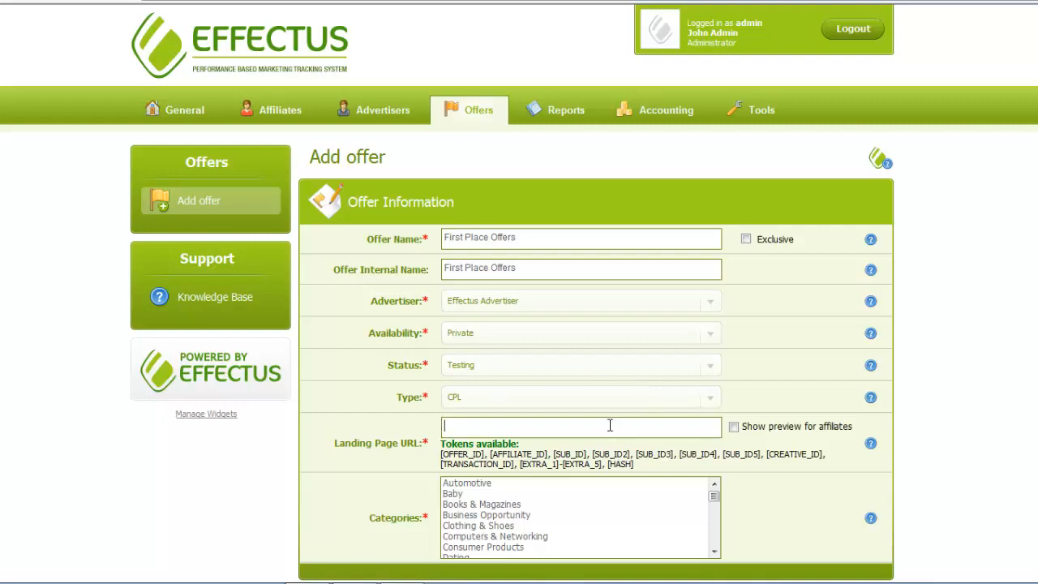
{"action": "type", "text": "http://firstplaceoffers.com"}
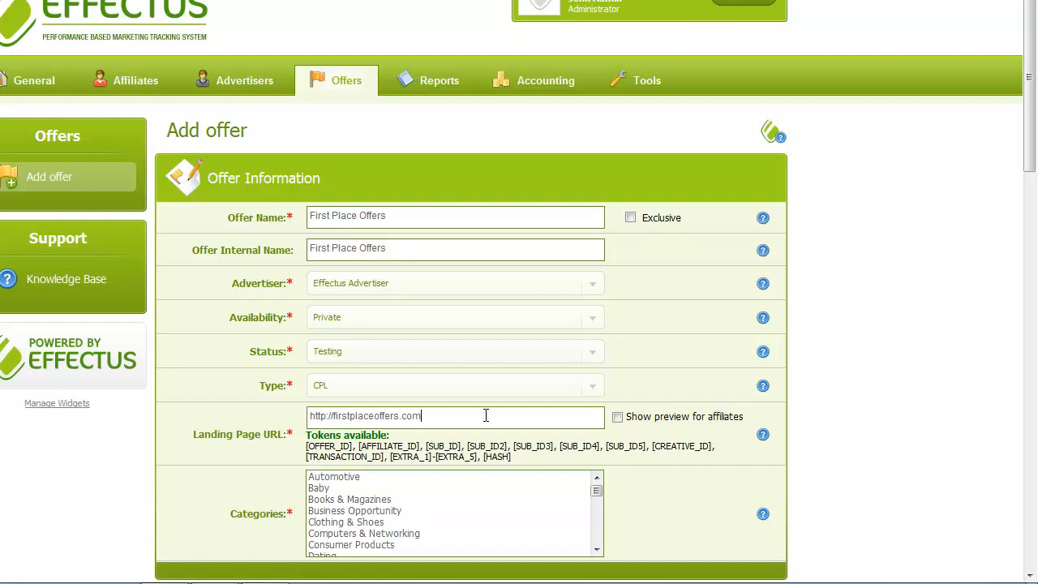
{"action": "left_click", "coordinate": [375, 545]}
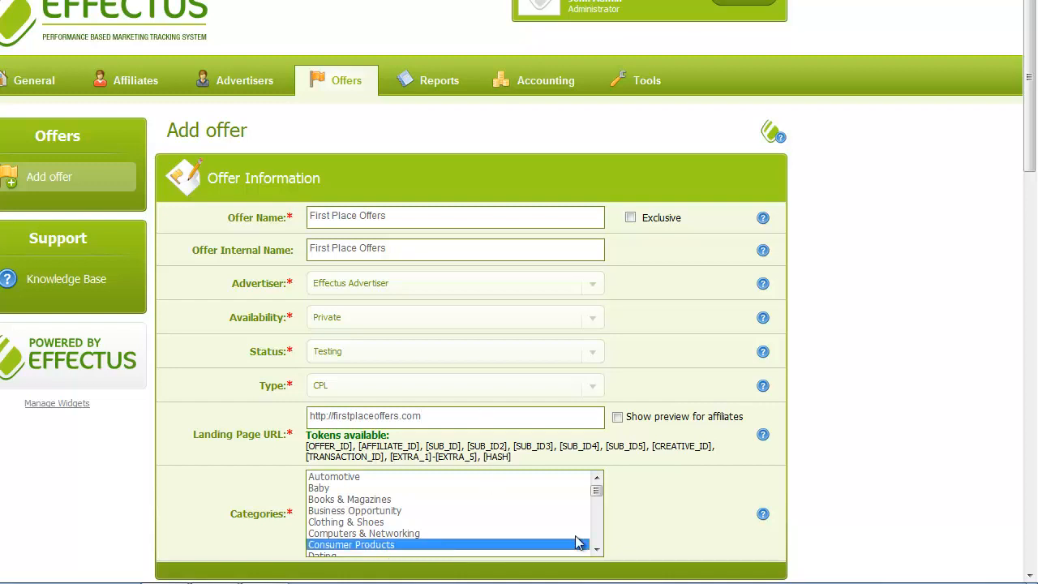
{"action": "scroll", "coordinate": [598, 554], "scroll_direction": "down", "scroll_amount": 2}
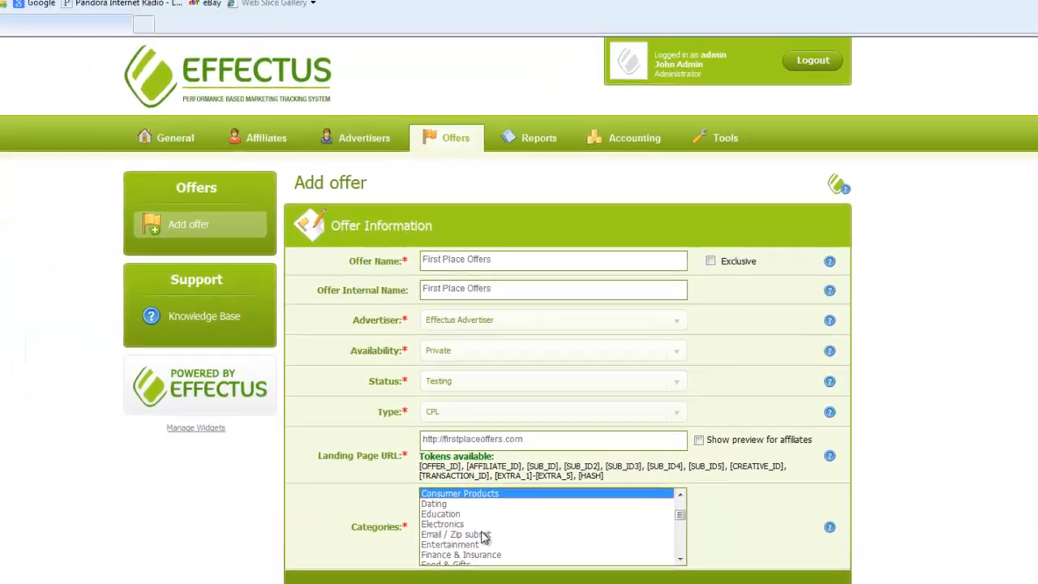
{"action": "left_click", "coordinate": [378, 523], "text": "ctrl"}
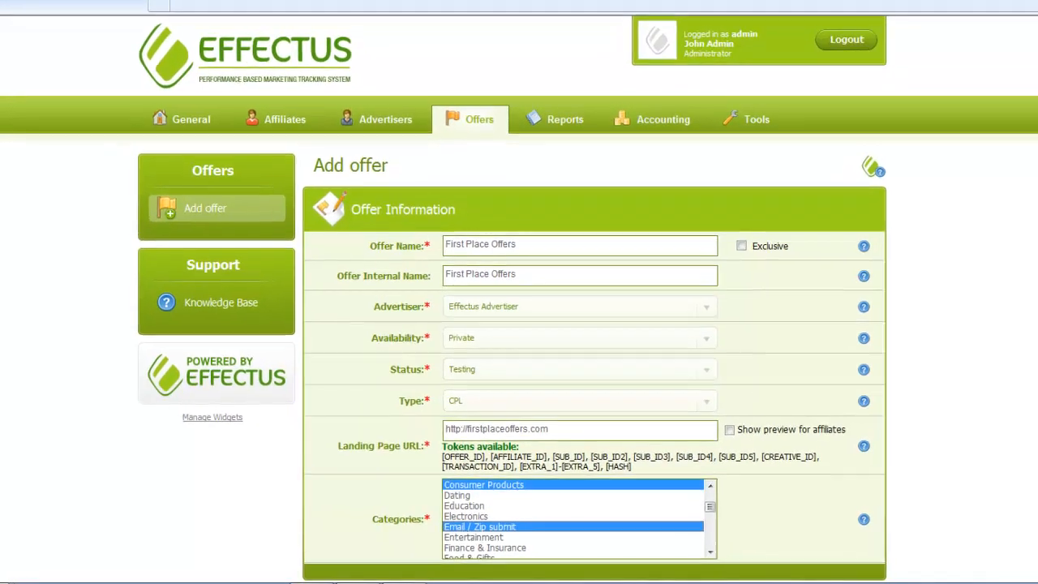
{"action": "scroll", "coordinate": [519, 292], "scroll_direction": "down", "scroll_amount": 2}
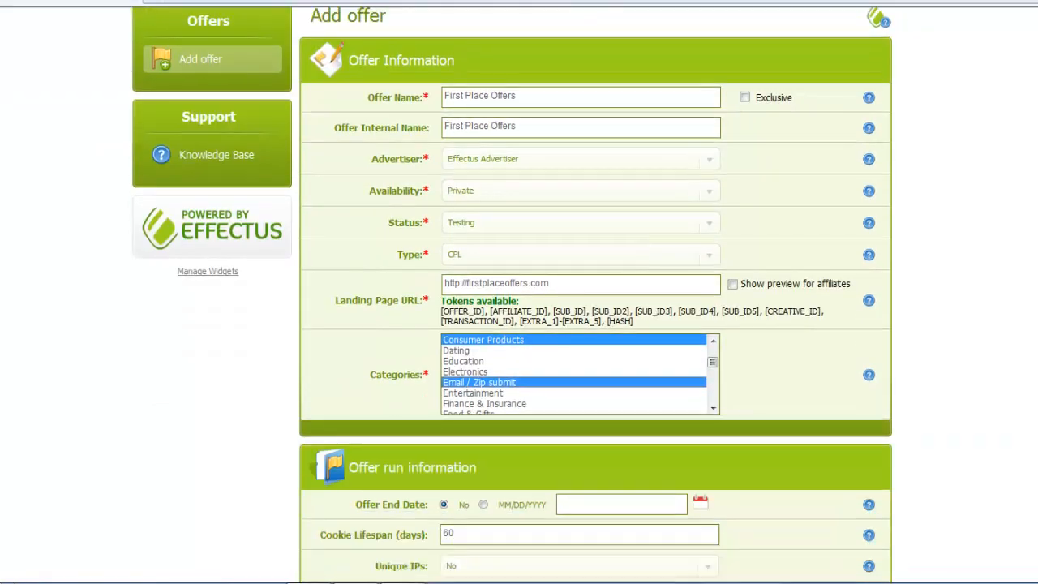
Set a fixed Daily Cap of 250, with unlimited Monthly and Total caps.
{"action": "scroll", "coordinate": [789, 336], "scroll_direction": "down", "scroll_amount": 4}
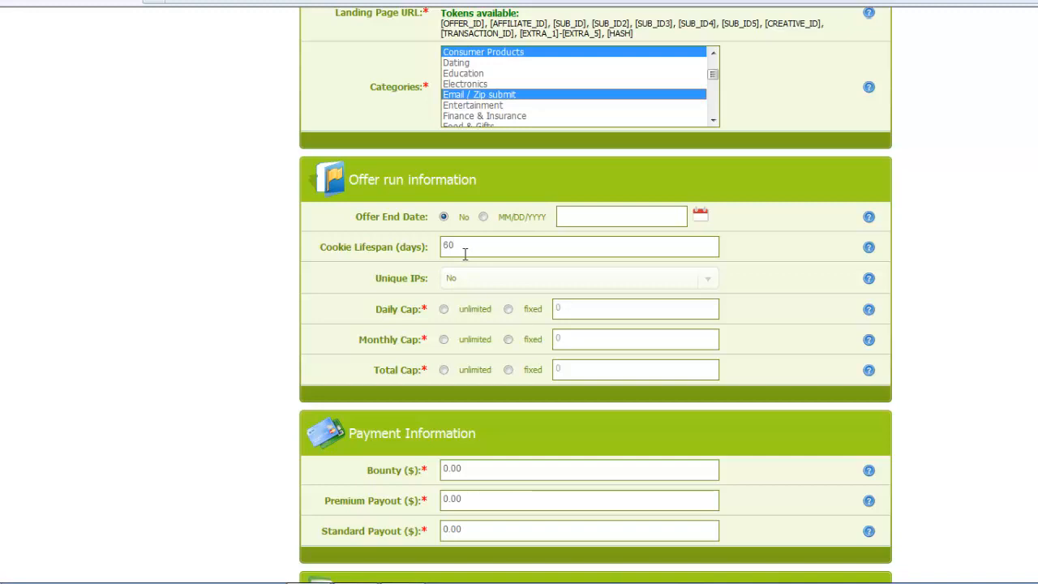
{"action": "left_click", "coordinate": [507, 309]}
{"action": "double_click", "coordinate": [587, 308]}
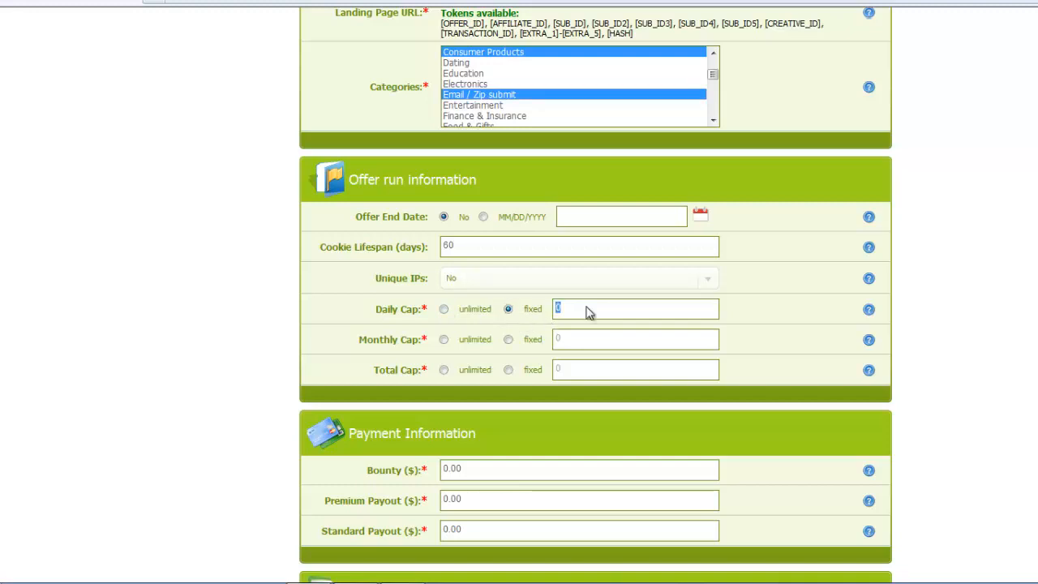
{"action": "type", "text": "250"}
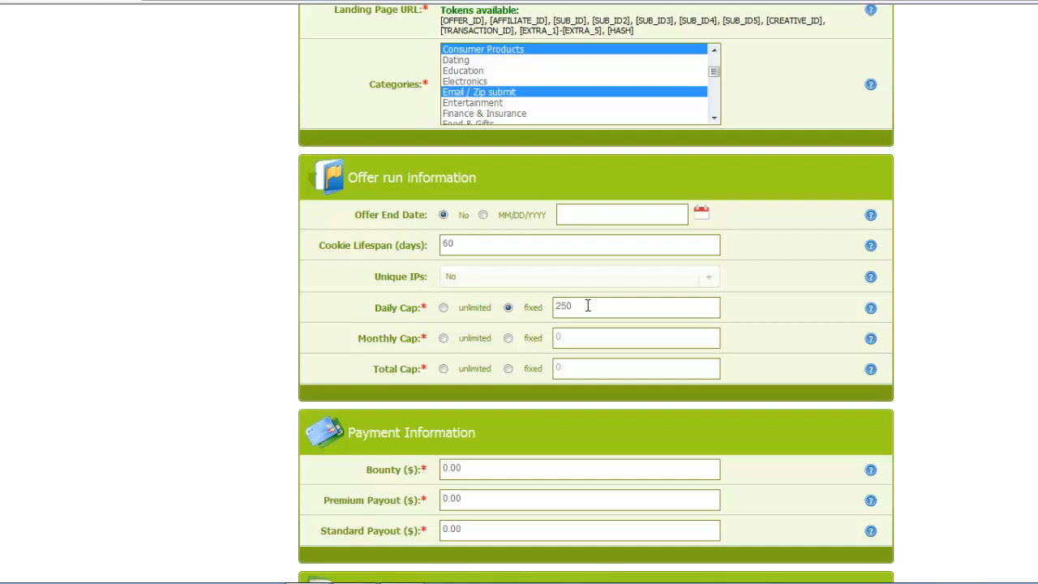
{"action": "left_click", "coordinate": [444, 339]}
{"action": "left_click", "coordinate": [444, 369]}
Change Bounty to 1.75, Premium Payout to 1.50 and Standard Payout to 1.25.
{"action": "double_click", "coordinate": [479, 471]}
{"action": "key", "text": "BackSpace"}
{"action": "key", "text": "BackSpace"}
{"action": "key", "text": "BackSpace"}
{"action": "type", "text": "1.75"}
{"action": "double_click", "coordinate": [476, 503]}
{"action": "key", "text": "BackSpace"}
{"action": "key", "text": "BackSpace"}
{"action": "key", "text": "BackSpace"}
{"action": "type", "text": "1.50"}
{"action": "double_click", "coordinate": [479, 531]}
{"action": "key", "text": "BackSpace"}
{"action": "key", "text": "BackSpace"}
{"action": "key", "text": "BackSpace"}
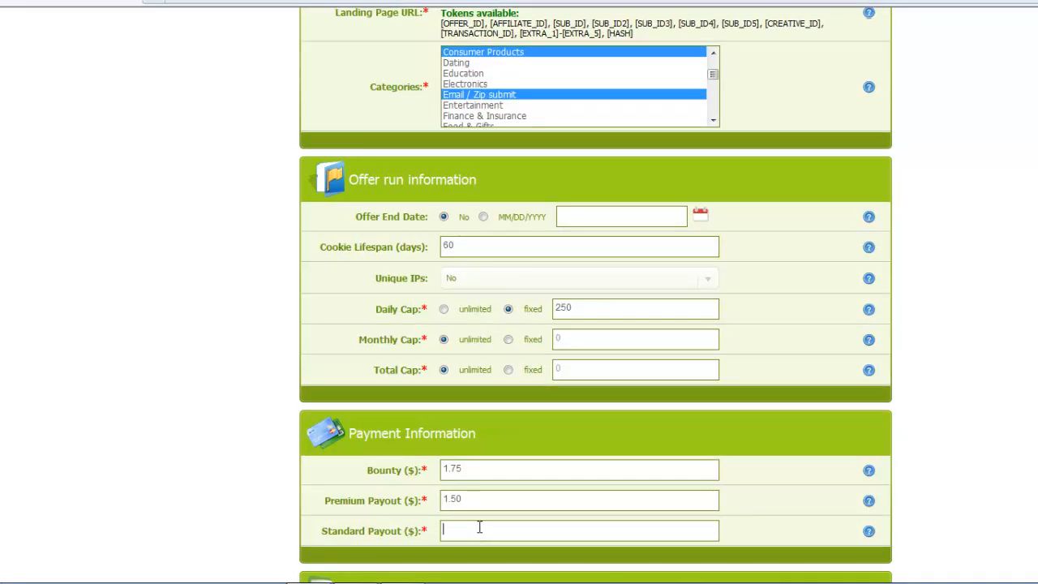
{"action": "type", "text": "1.25"}
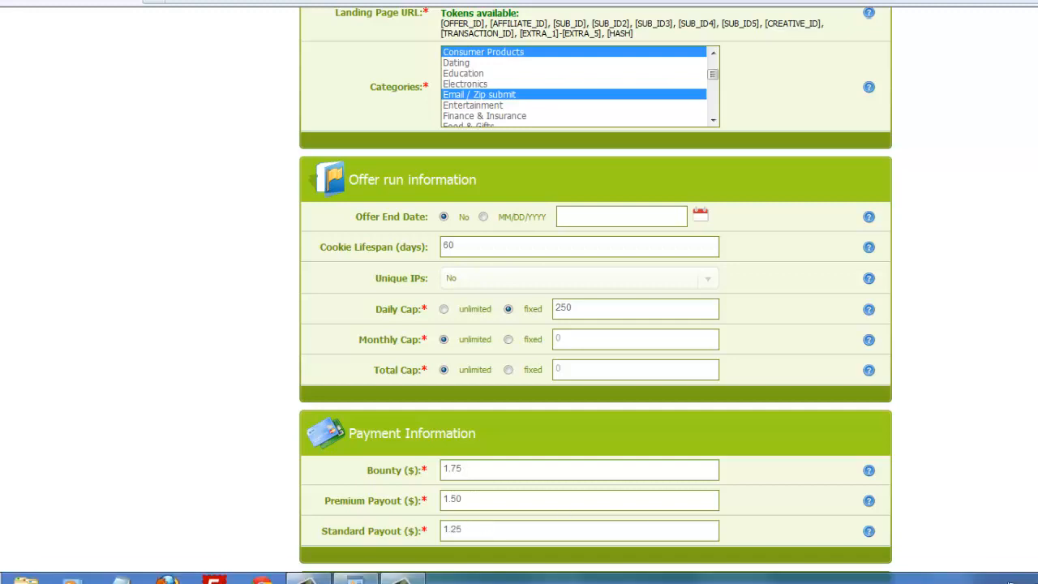
{"action": "scroll", "coordinate": [630, 202], "scroll_direction": "down", "scroll_amount": 5}
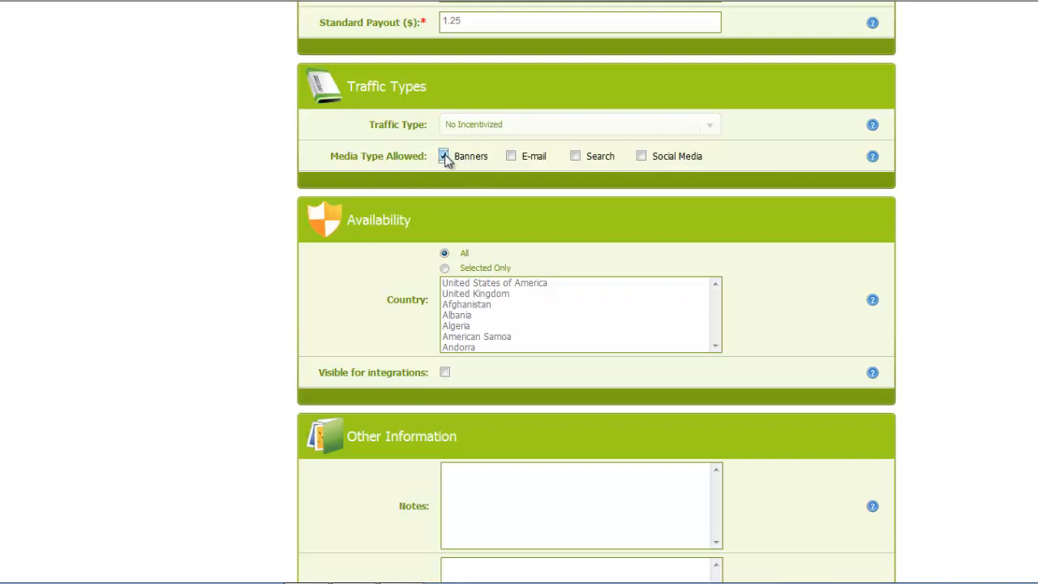
Tick E-mail and Search as allowed media types alongside Banners.
{"action": "left_click", "coordinate": [511, 157]}
{"action": "left_click", "coordinate": [576, 156]}
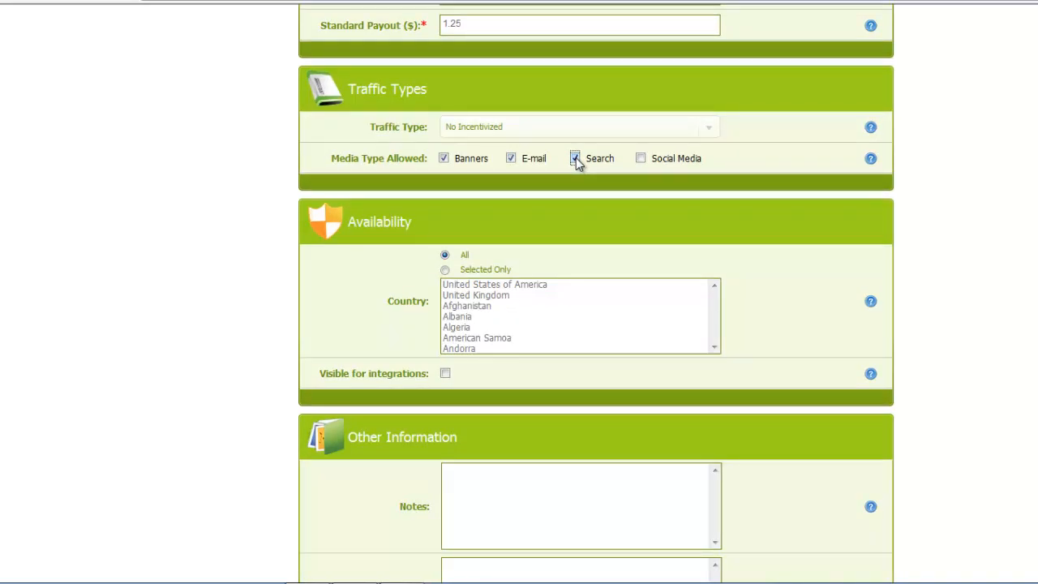
Restrict country availability to Selected Only, keeping United States of America chosen.
{"action": "left_click", "coordinate": [445, 270]}
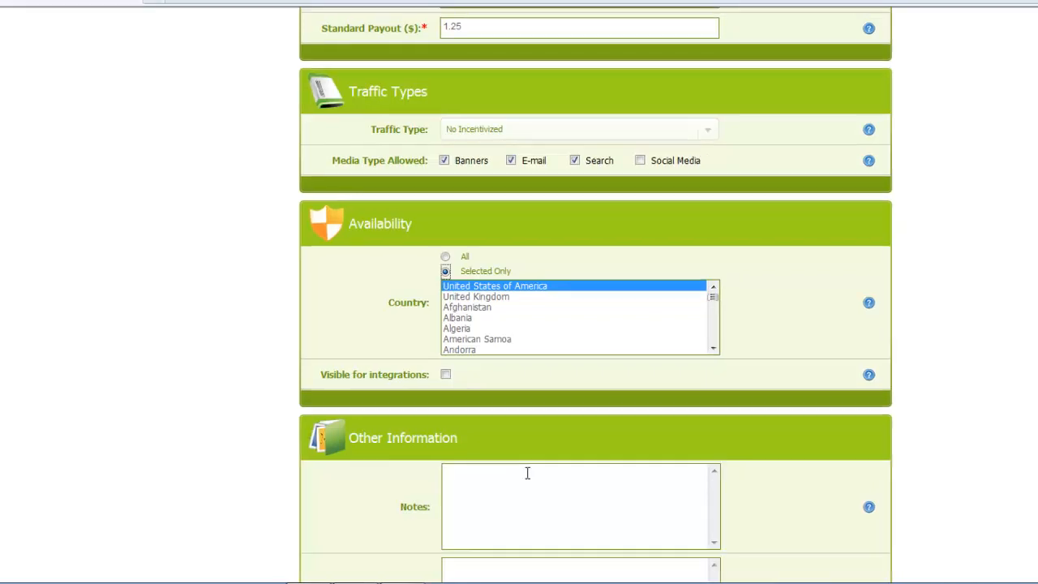
{"action": "left_click", "coordinate": [527, 472]}
Copy the five NOTES lines from the Word document and return to the Effectus form.
{"action": "key", "text": "alt+Tab"}
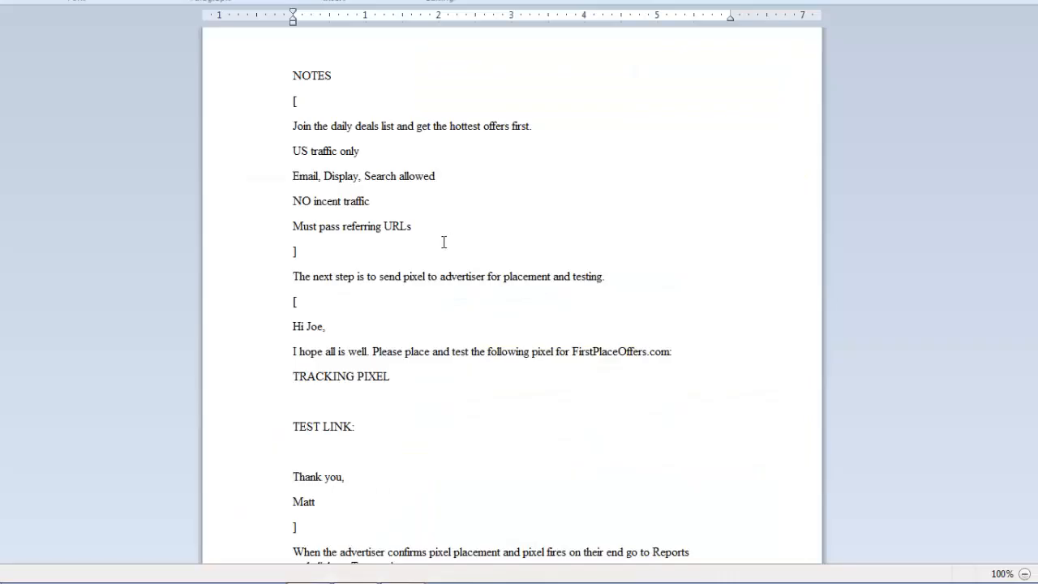
{"action": "left_click", "coordinate": [419, 226]}
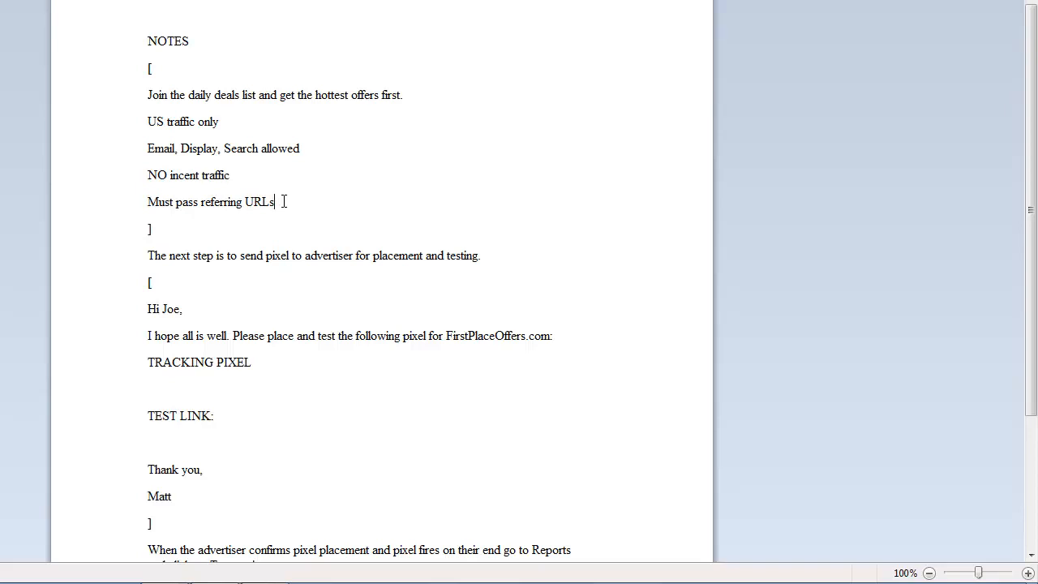
{"action": "left_click_drag", "start_coordinate": [284, 202], "coordinate": [149, 95]}
{"action": "right_click", "coordinate": [172, 112]}
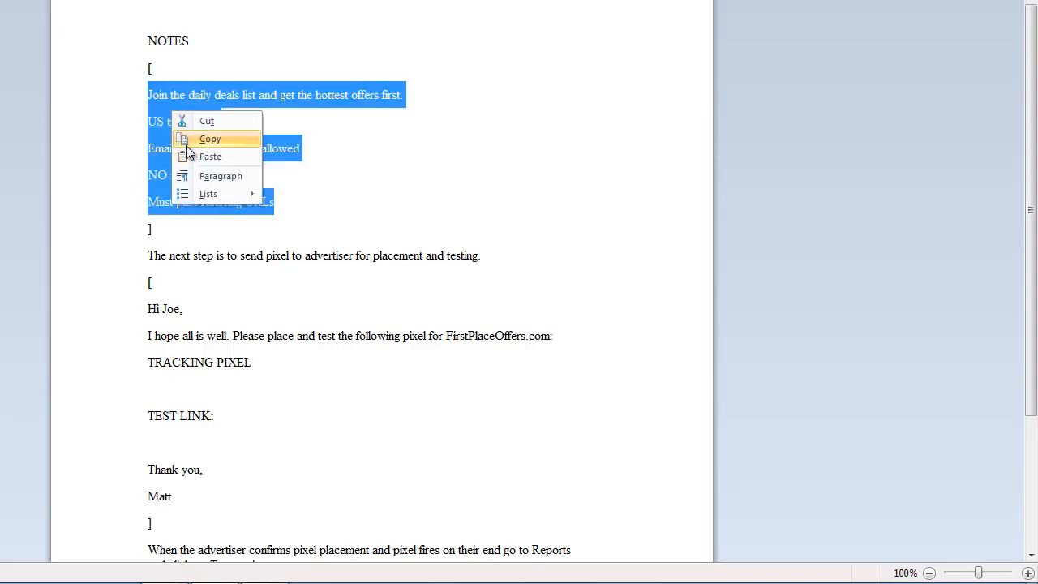
{"action": "left_click", "coordinate": [187, 144]}
{"action": "key", "text": "alt+Tab"}
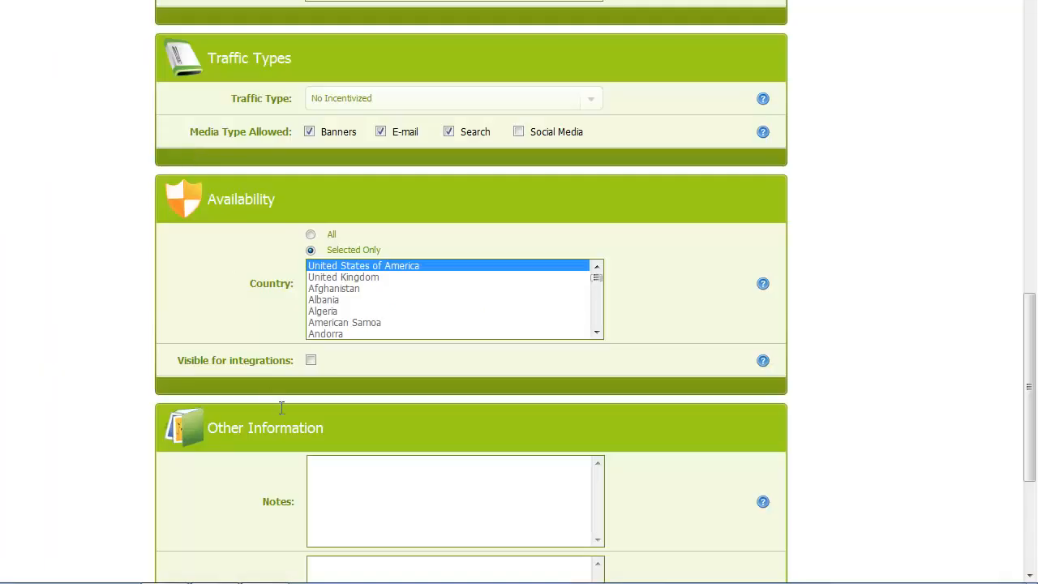
Paste the copied notes on the daily deals list and traffic rules into Notes.
{"action": "right_click", "coordinate": [341, 462]}
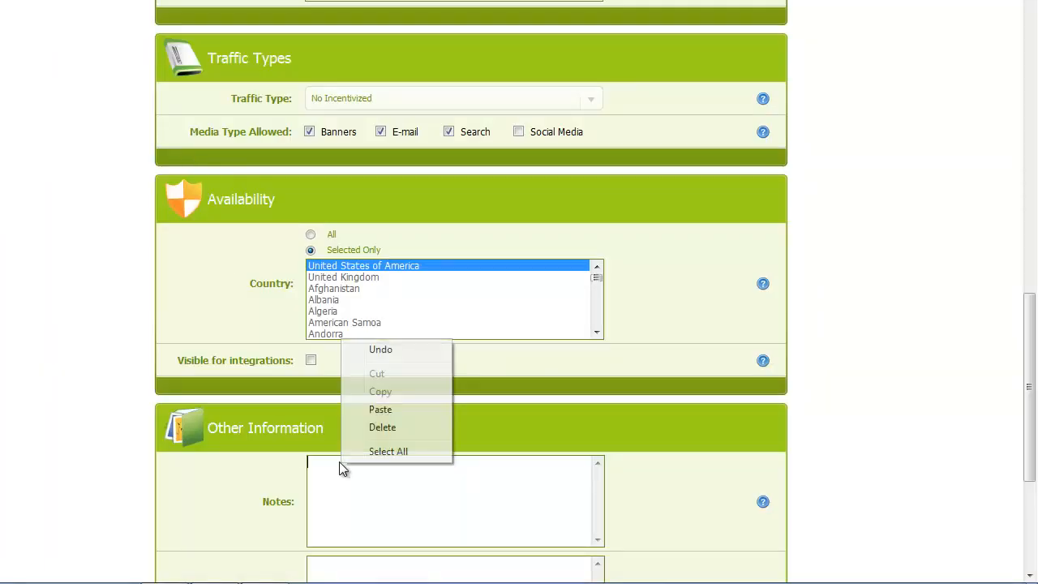
{"action": "left_click", "coordinate": [380, 409]}
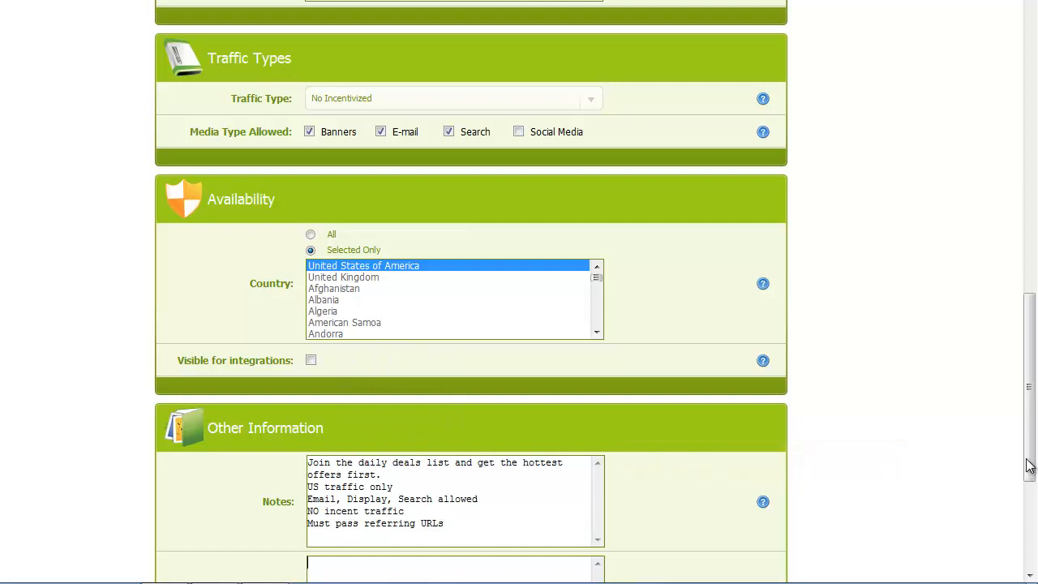
{"action": "left_click_drag", "start_coordinate": [1029, 463], "coordinate": [1028, 519]}
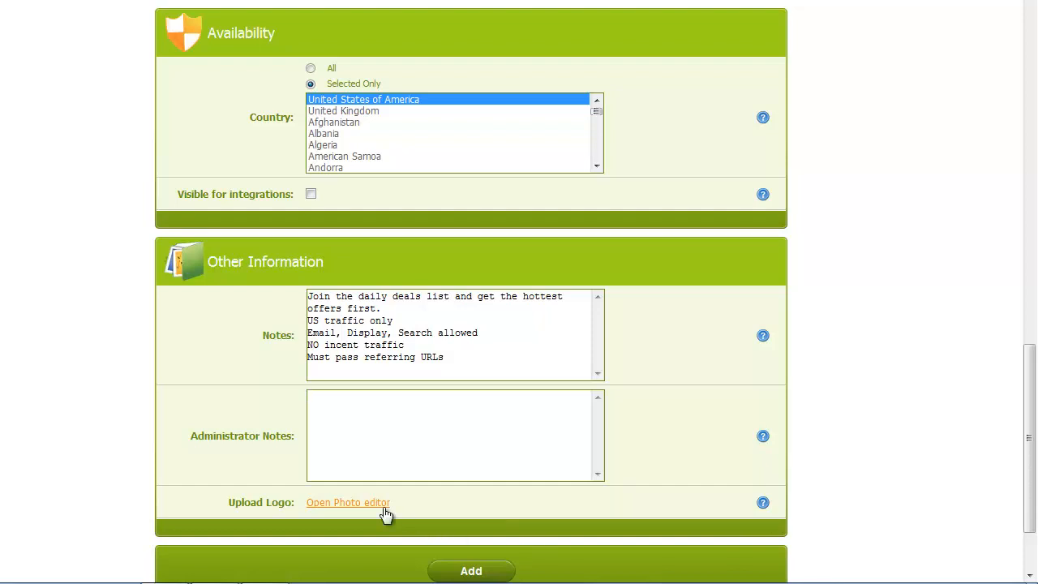
Dismiss the logo Image Upload without adding a logo, then save the new offer with Add.
{"action": "left_click", "coordinate": [331, 505]}
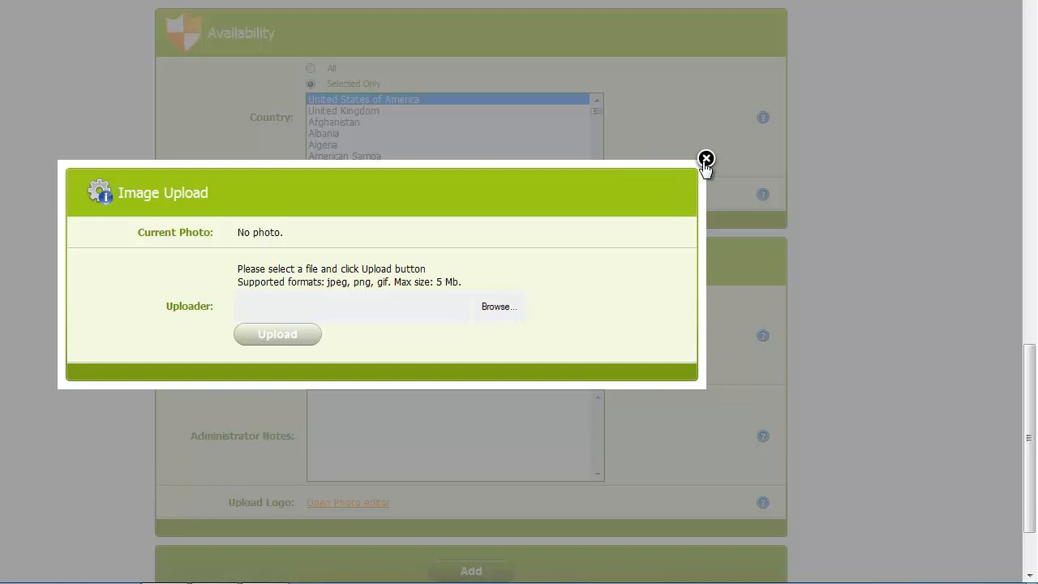
{"action": "left_click", "coordinate": [706, 159]}
{"action": "scroll", "coordinate": [447, 480], "scroll_direction": "down", "scroll_amount": 3}
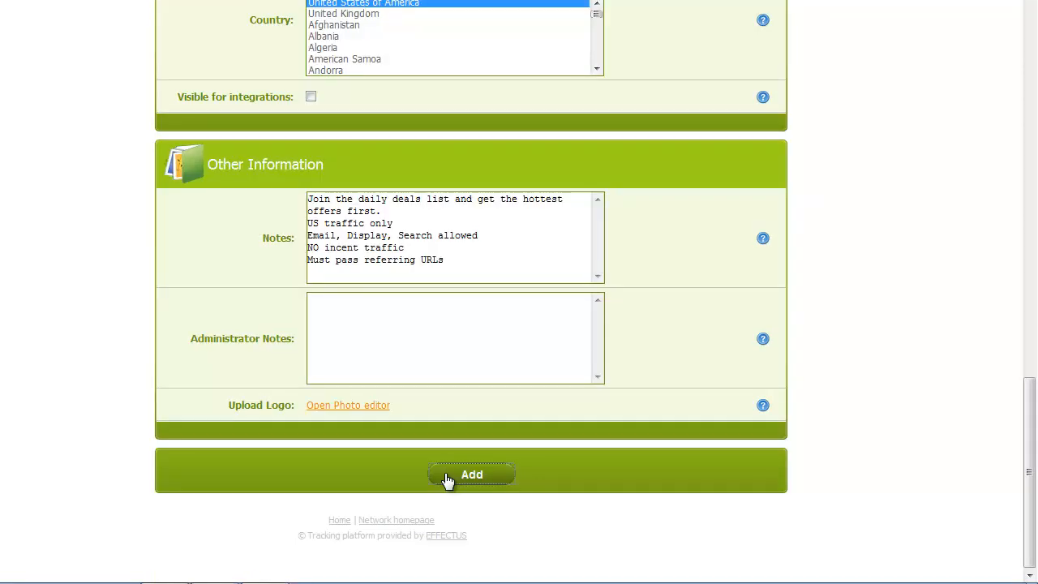
{"action": "left_click", "coordinate": [447, 477]}
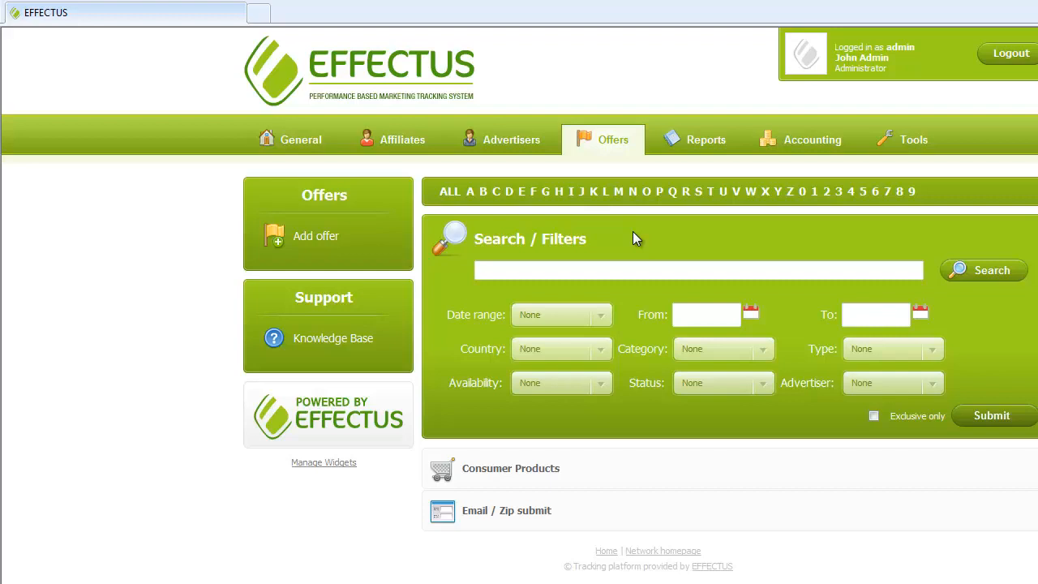
Search the Offers list for 'First' and open First Place Offers (#4) for editing.
{"action": "left_click", "coordinate": [600, 140]}
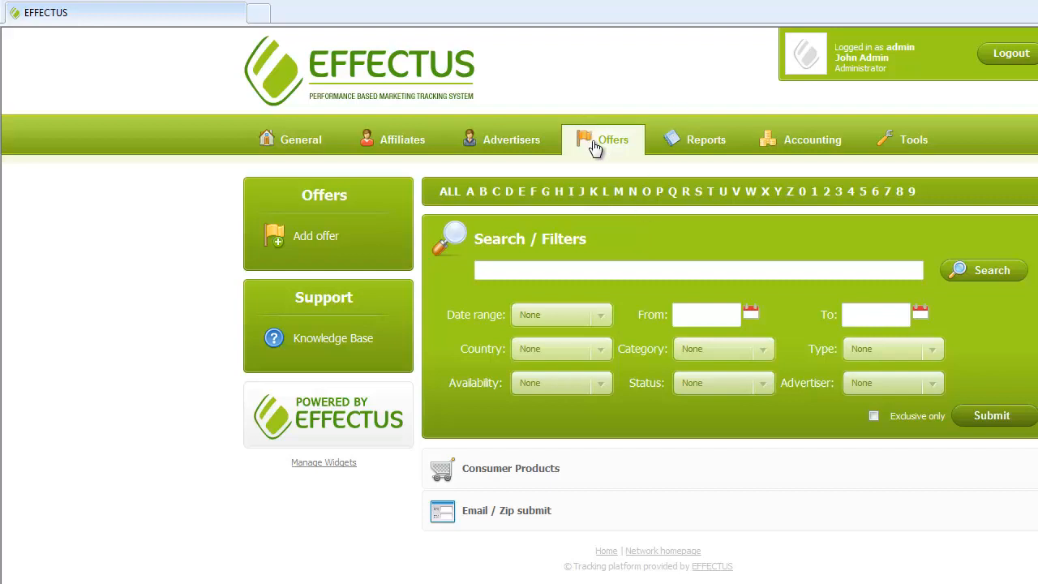
{"action": "left_click", "coordinate": [579, 269]}
{"action": "type", "text": "First"}
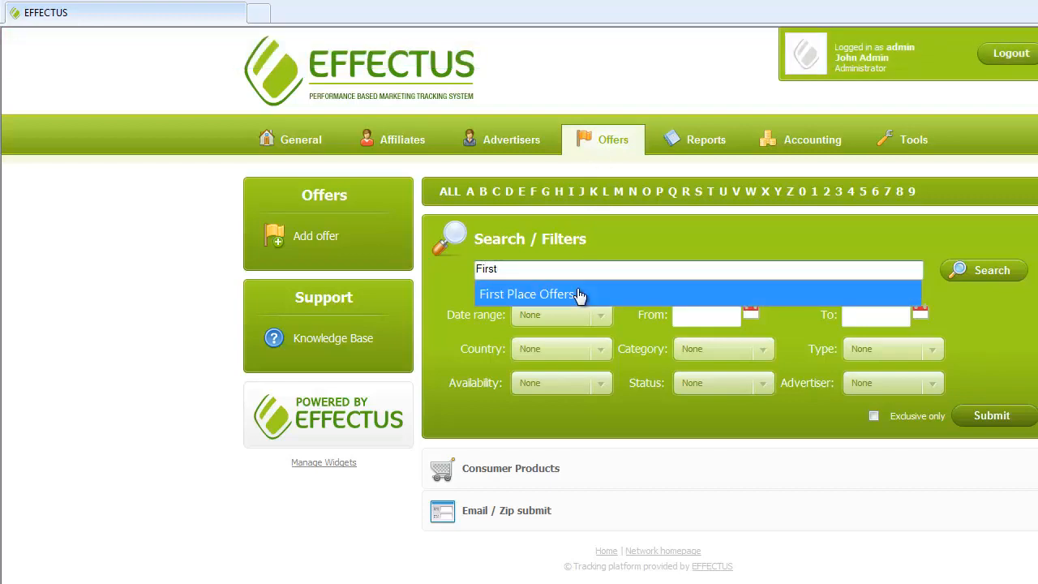
{"action": "left_click", "coordinate": [577, 289]}
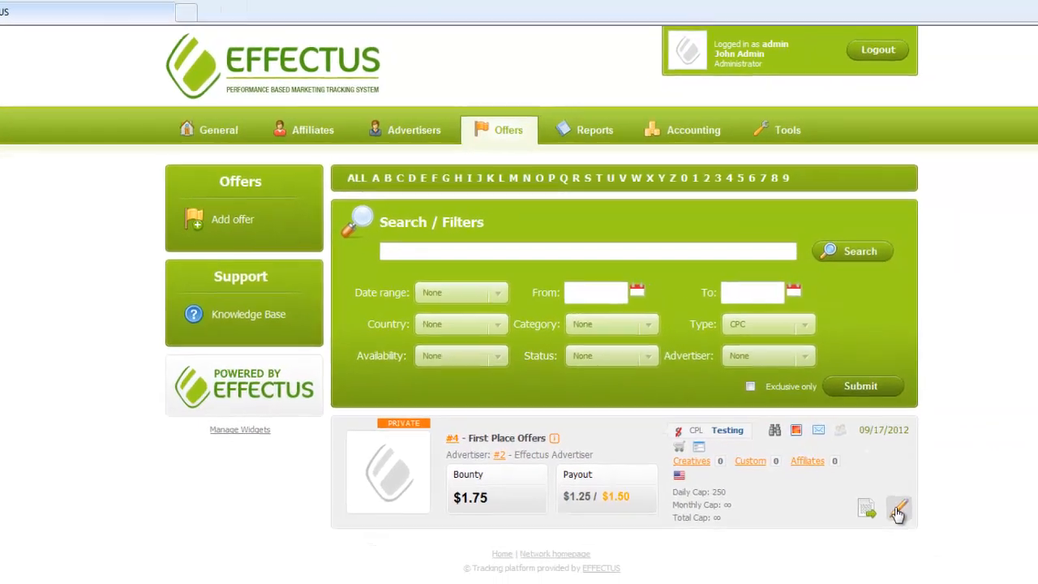
{"action": "left_click", "coordinate": [898, 513]}
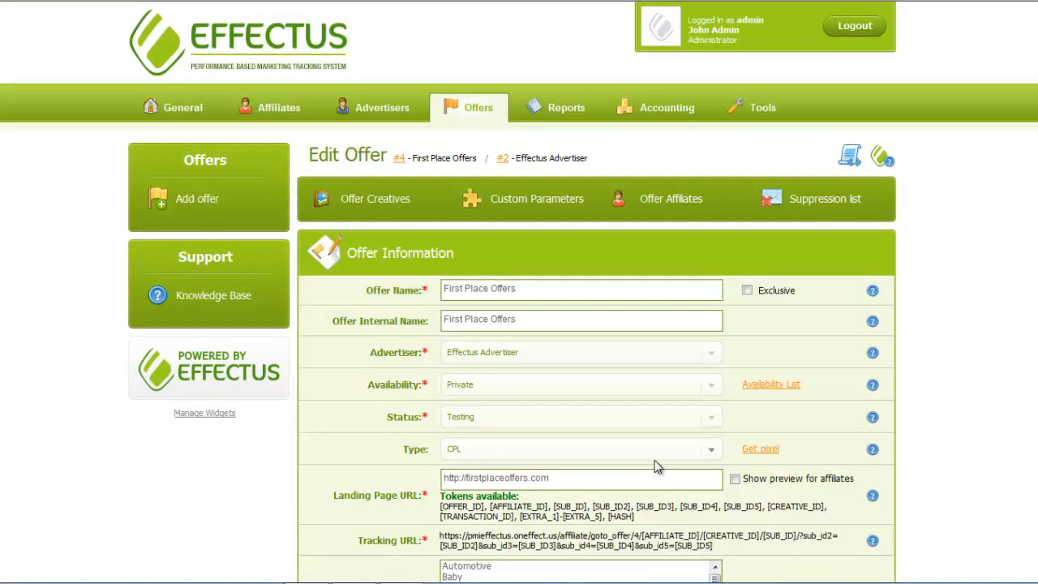
Open the Get pixel tracking code window for offer 4 from the Edit Offer page.
{"action": "left_click", "coordinate": [760, 451]}
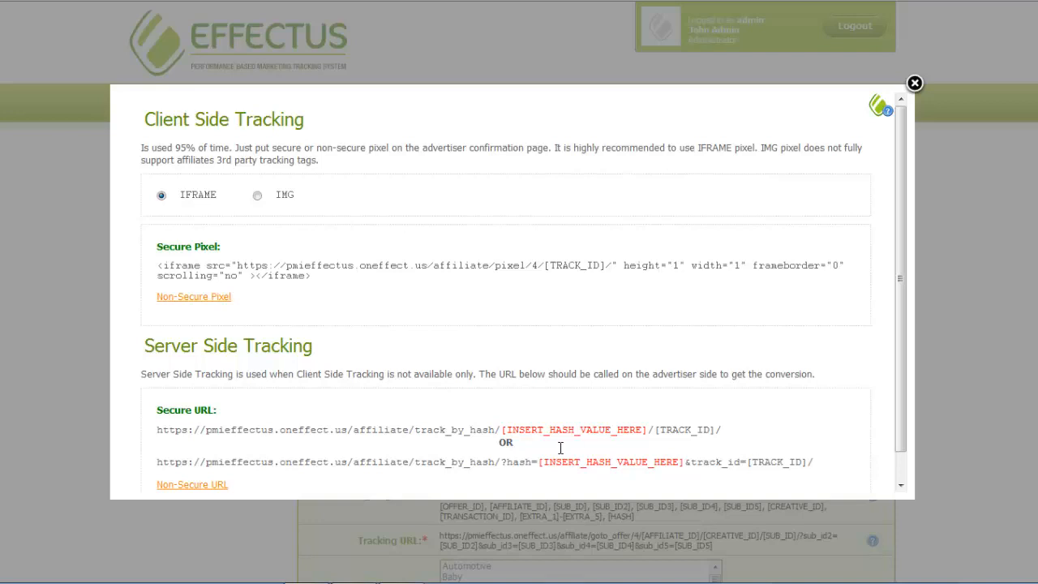
Reveal the Non-Secure Pixel and Non-Secure URL code, then select the secure iframe pixel code.
{"action": "left_click", "coordinate": [217, 302]}
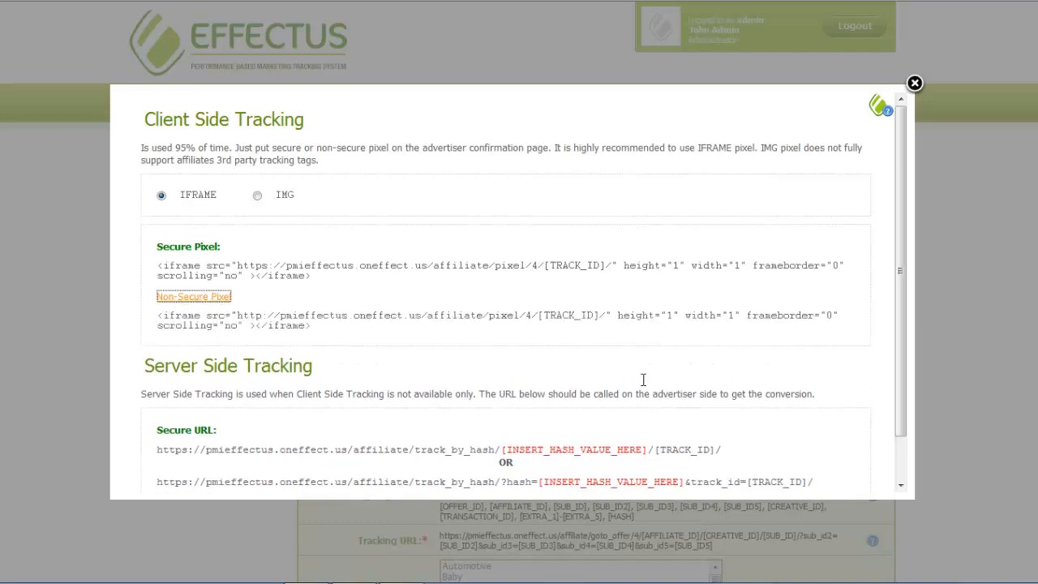
{"action": "left_click", "coordinate": [902, 480]}
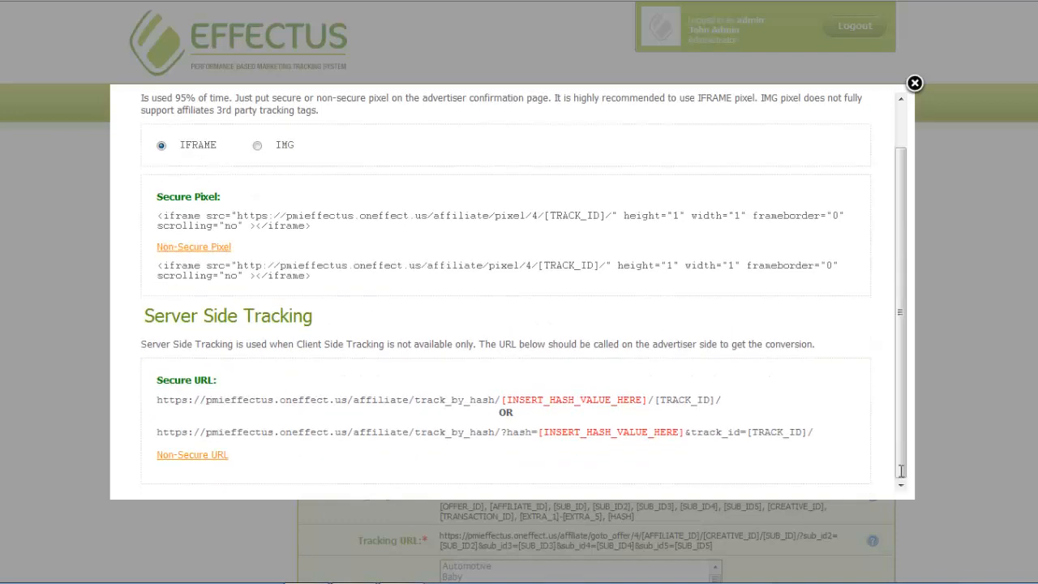
{"action": "left_click", "coordinate": [189, 459]}
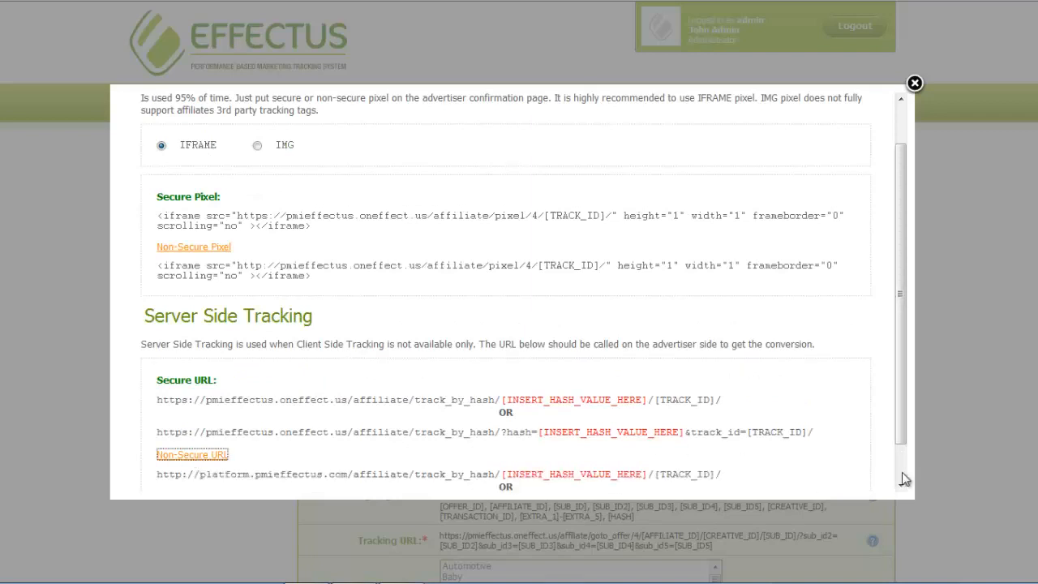
{"action": "left_click", "coordinate": [905, 479]}
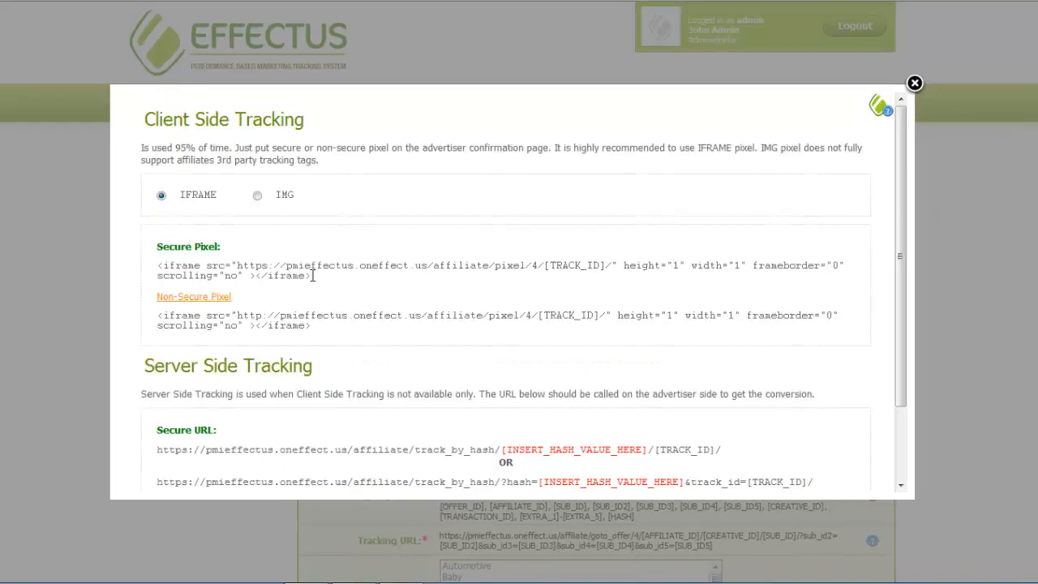
{"action": "left_click_drag", "start_coordinate": [312, 276], "coordinate": [151, 267]}
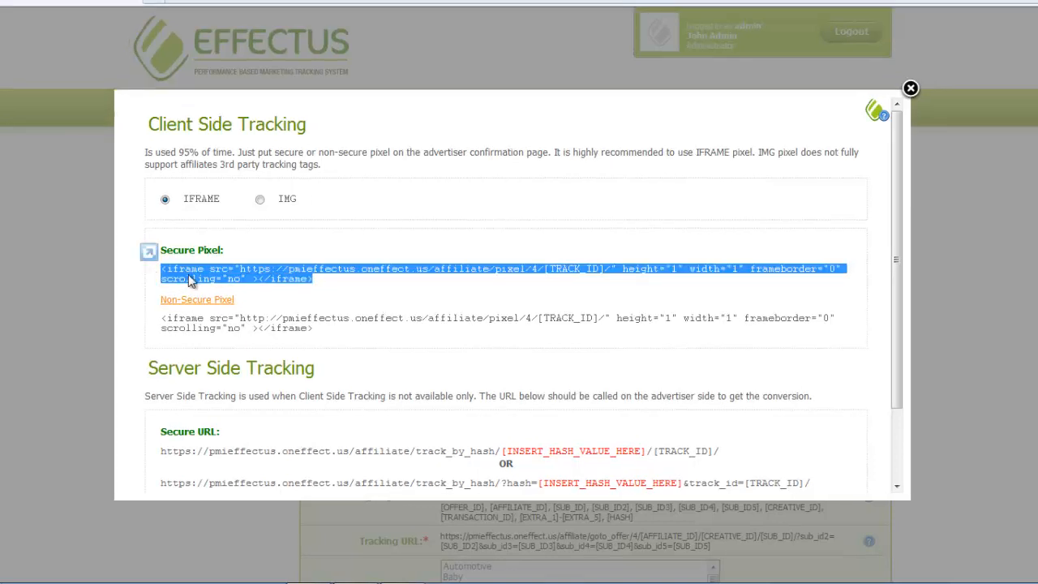
{"action": "right_click", "coordinate": [191, 280]}
Copy the secure iframe pixel code and paste it under TRACKING PIXEL in the Word email.
{"action": "left_click", "coordinate": [219, 308]}
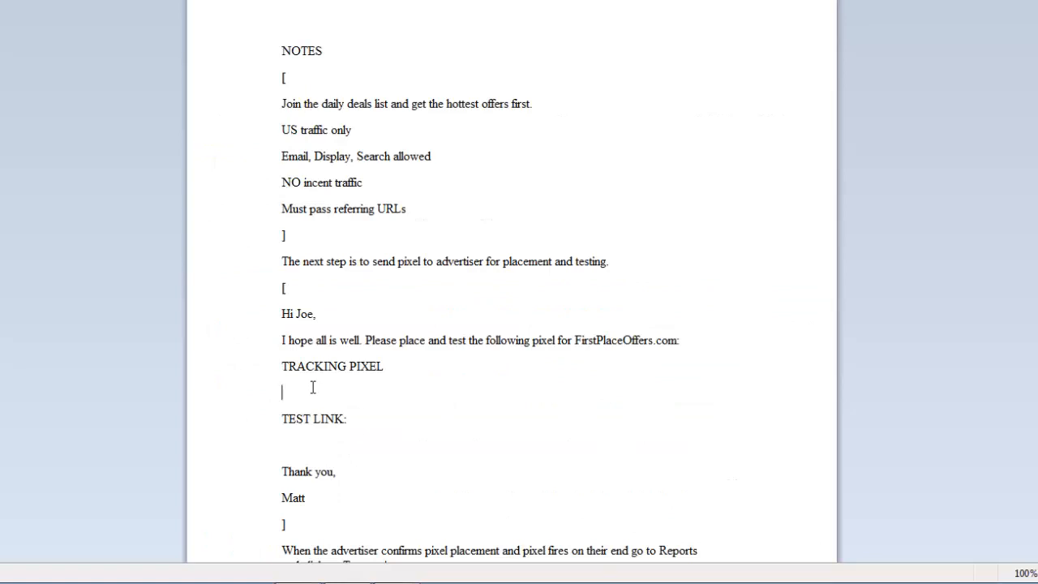
{"action": "key", "text": "ctrl+v"}
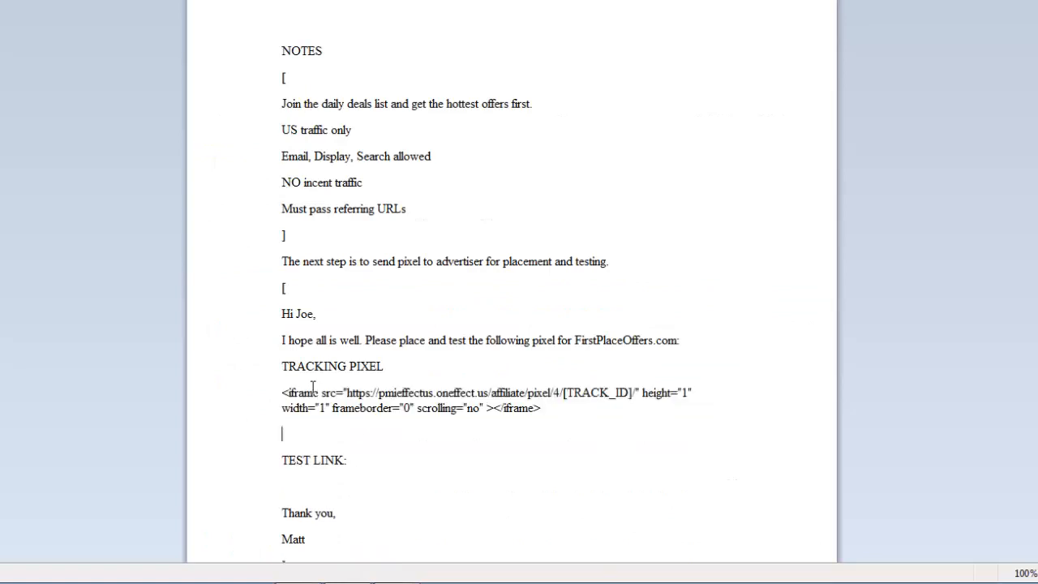
{"action": "key", "text": "alt+Tab"}
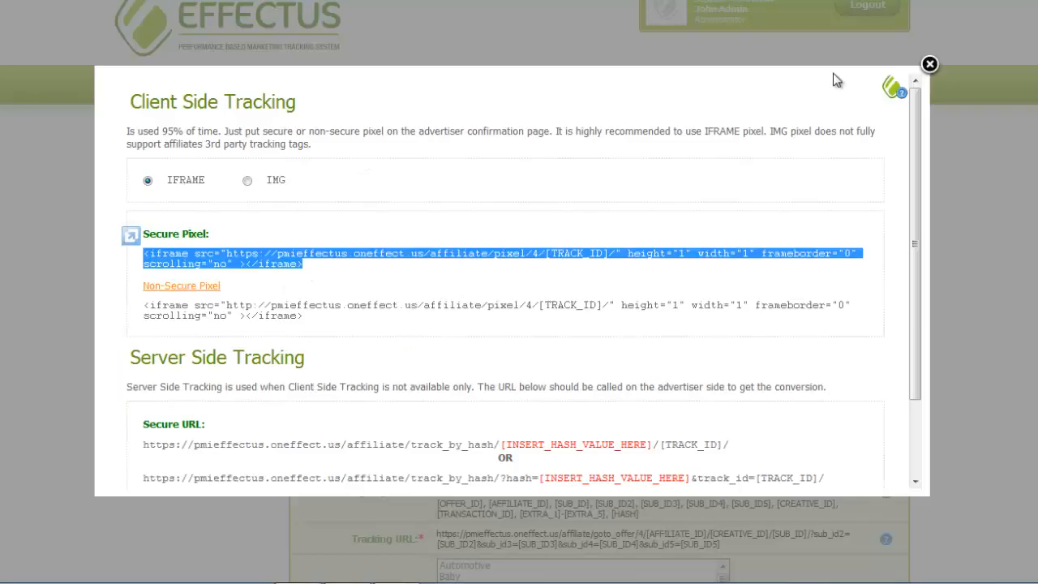
Close the tracking code window and copy the offer's full Tracking URL.
{"action": "left_click", "coordinate": [928, 64]}
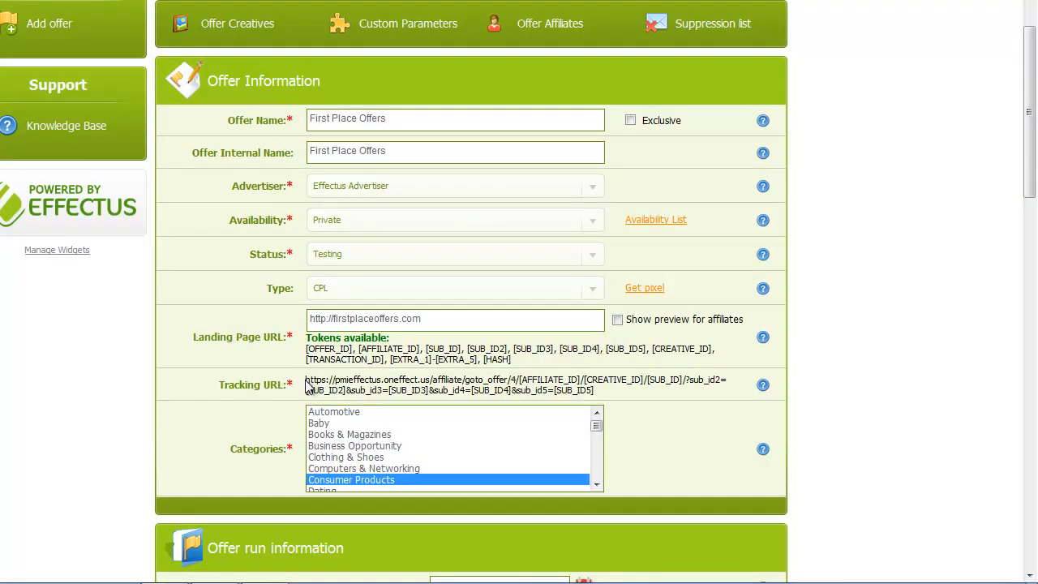
{"action": "left_click_drag", "start_coordinate": [306, 384], "coordinate": [580, 390]}
{"action": "right_click", "coordinate": [581, 390]}
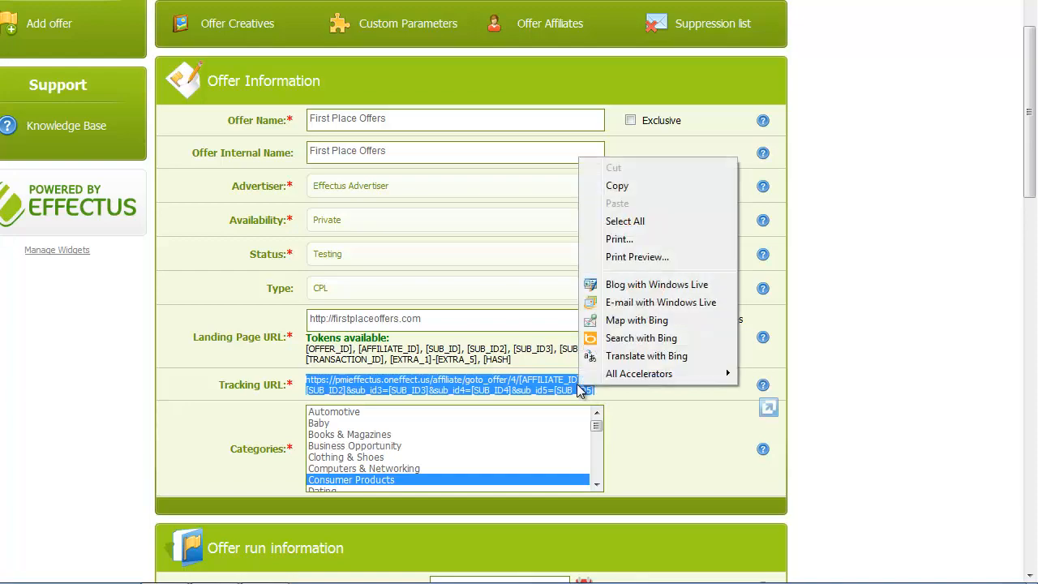
{"action": "left_click", "coordinate": [616, 183]}
{"action": "key", "text": "alt+Tab"}
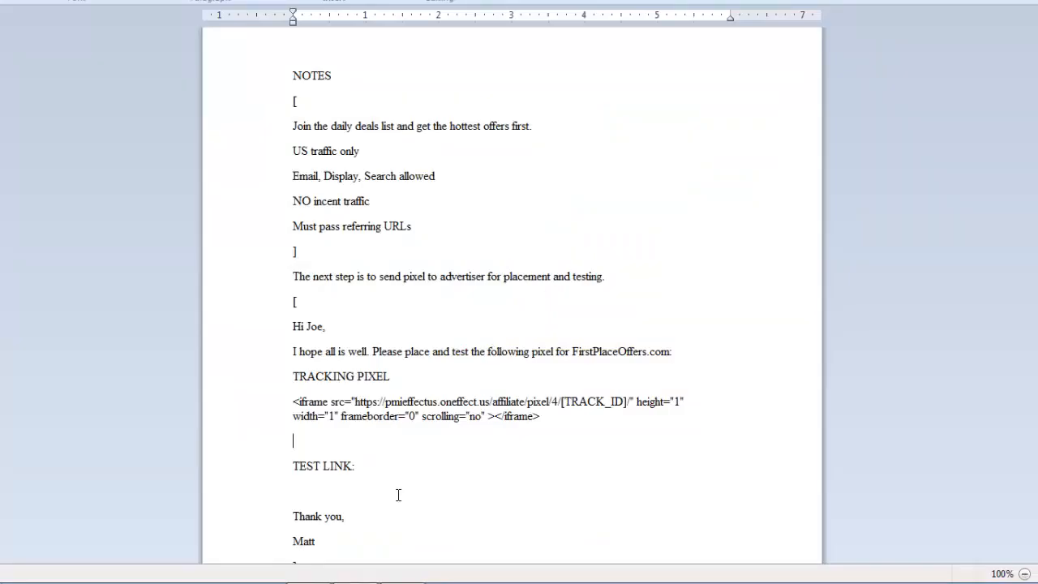
Paste the tracking URL under TEST LINK and trim it to end with [CREATIVE_ID]/TEST.
{"action": "left_click", "coordinate": [348, 497]}
{"action": "key", "text": "ctrl+v"}
{"action": "key", "text": "Return"}
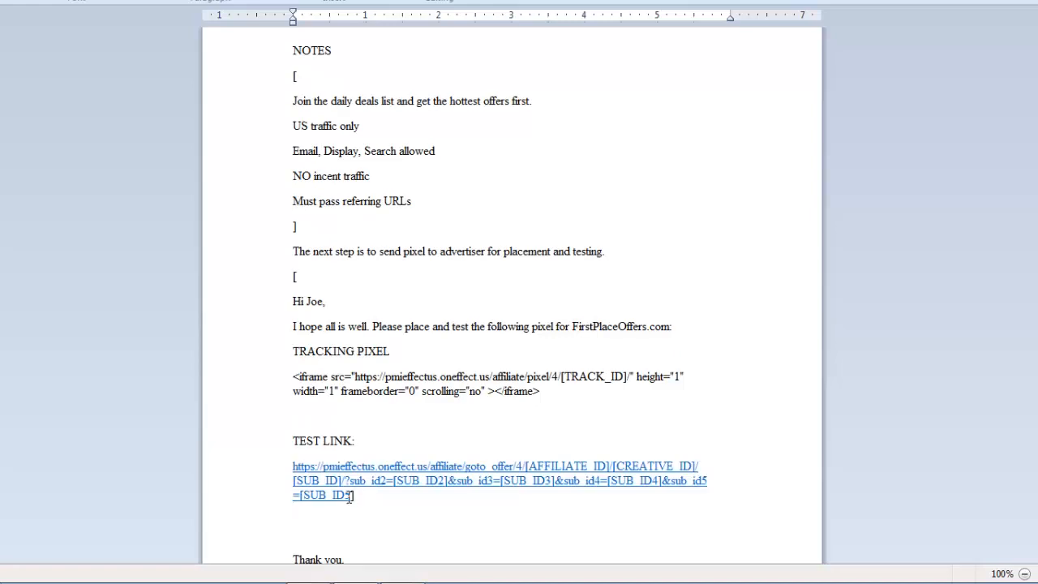
{"action": "key", "text": "BackSpace"}
{"action": "key", "text": "BackSpace"}
{"action": "key", "text": "BackSpace"}
{"action": "key", "text": "BackSpace"}
{"action": "key", "text": "BackSpace"}
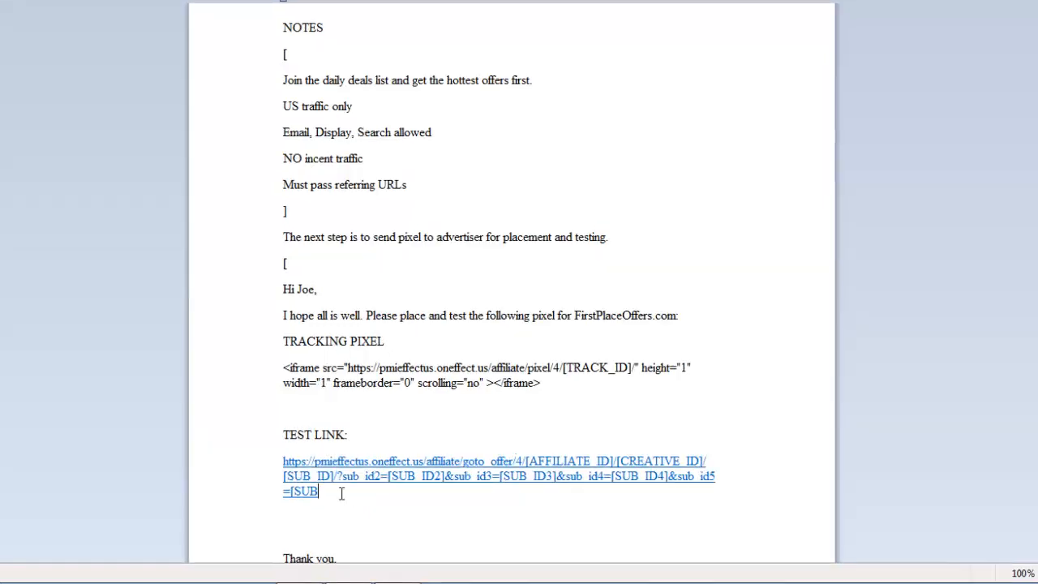
{"action": "key", "text": "BackSpace"}
{"action": "key", "text": "BackSpace"}
{"action": "key", "text": "BackSpace"}
{"action": "key", "text": "BackSpace"}
{"action": "key", "text": "BackSpace"}
{"action": "key", "text": "BackSpace"}
{"action": "key", "text": "BackSpace"}
{"action": "key", "text": "BackSpace"}
{"action": "key", "text": "BackSpace"}
{"action": "key", "text": "BackSpace"}
{"action": "key", "text": "BackSpace"}
{"action": "key", "text": "BackSpace"}
{"action": "key", "text": "BackSpace"}
{"action": "key", "text": "BackSpace"}
{"action": "key", "text": "BackSpace"}
{"action": "key", "text": "BackSpace"}
{"action": "key", "text": "BackSpace"}
{"action": "key", "text": "BackSpace"}
{"action": "key", "text": "BackSpace"}
{"action": "key", "text": "BackSpace"}
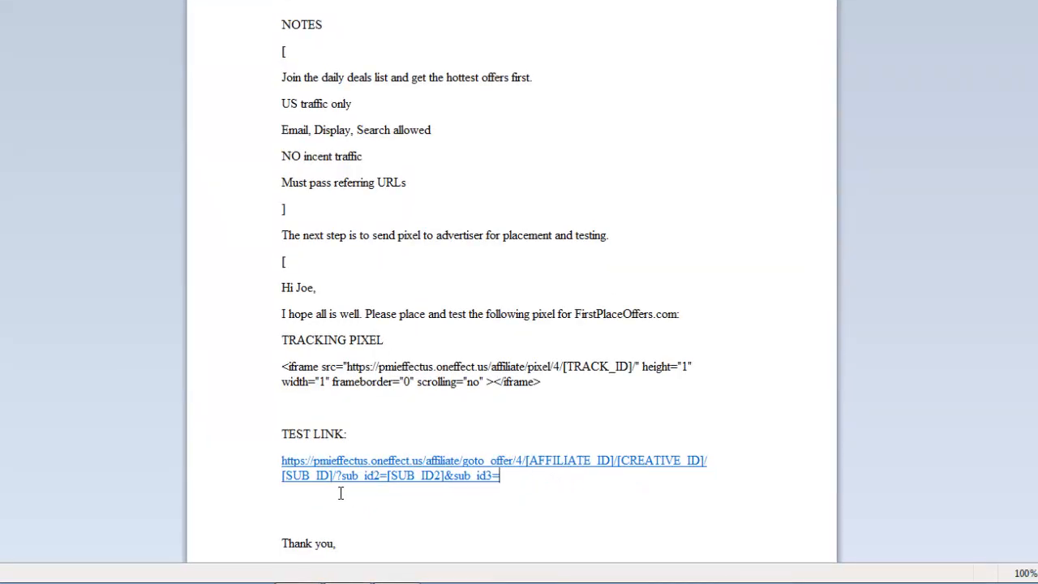
{"action": "key", "text": "BackSpace"}
{"action": "key", "text": "BackSpace"}
{"action": "key", "text": "BackSpace"}
{"action": "key", "text": "BackSpace"}
{"action": "key", "text": "BackSpace"}
{"action": "key", "text": "BackSpace"}
{"action": "key", "text": "BackSpace"}
{"action": "key", "text": "BackSpace"}
{"action": "key", "text": "BackSpace"}
{"action": "key", "text": "BackSpace"}
{"action": "key", "text": "BackSpace"}
{"action": "key", "text": "BackSpace"}
{"action": "key", "text": "BackSpace"}
{"action": "key", "text": "BackSpace"}
{"action": "key", "text": "BackSpace"}
{"action": "key", "text": "BackSpace"}
{"action": "key", "text": "BackSpace"}
{"action": "key", "text": "BackSpace"}
{"action": "key", "text": "BackSpace"}
{"action": "key", "text": "BackSpace"}
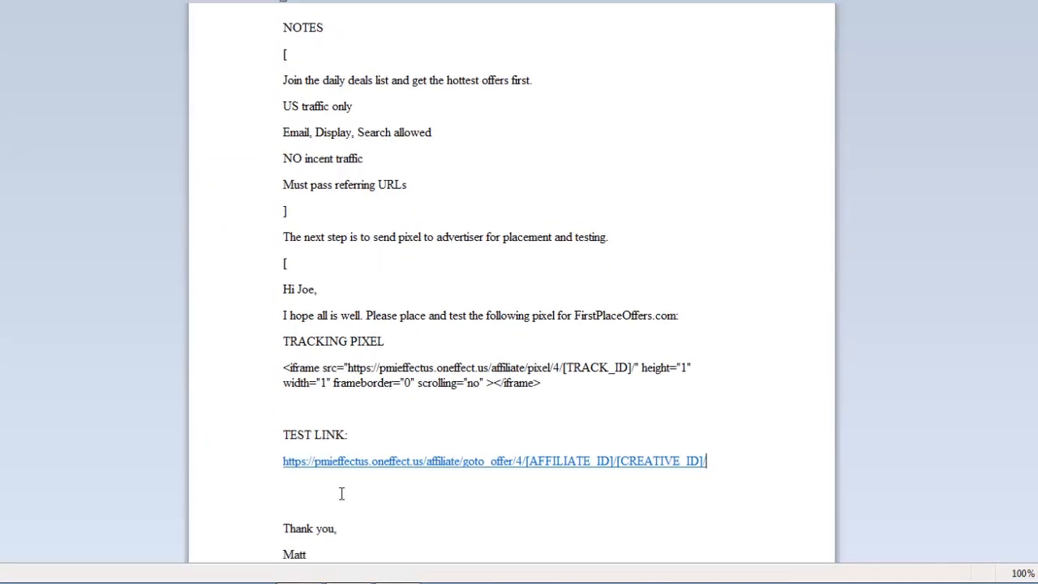
{"action": "type", "text": "TEST"}
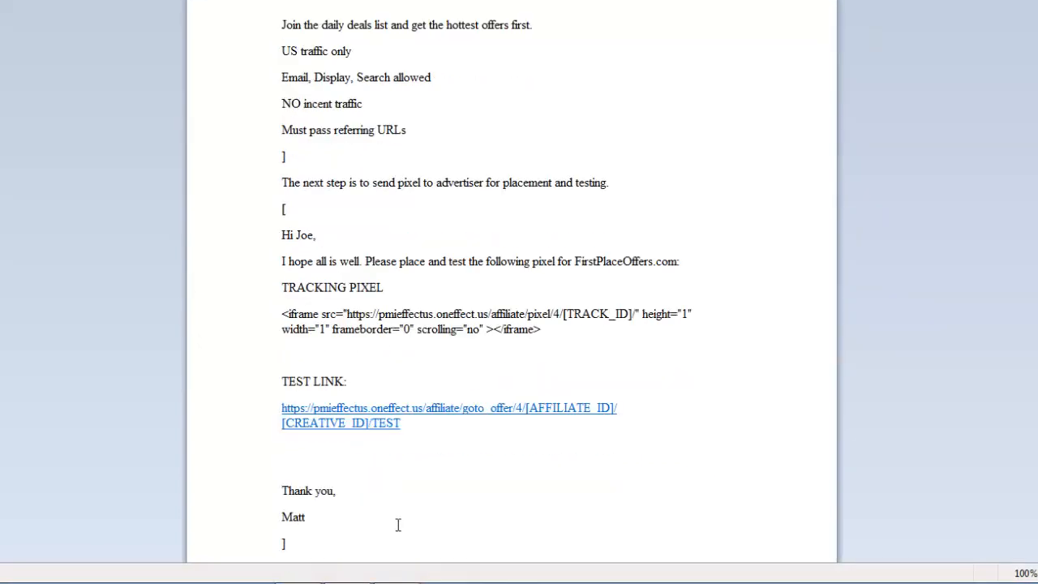
Select and copy the whole advertiser email from greeting to signature.
{"action": "left_click", "coordinate": [400, 517]}
{"action": "left_click_drag", "start_coordinate": [401, 518], "coordinate": [231, 244]}
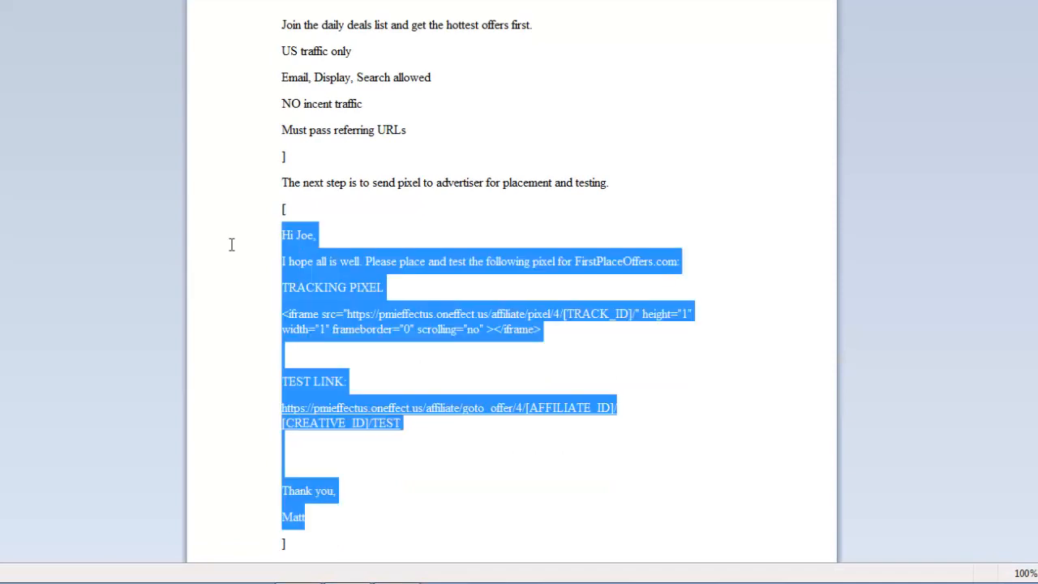
{"action": "right_click", "coordinate": [324, 265]}
{"action": "left_click", "coordinate": [346, 296]}
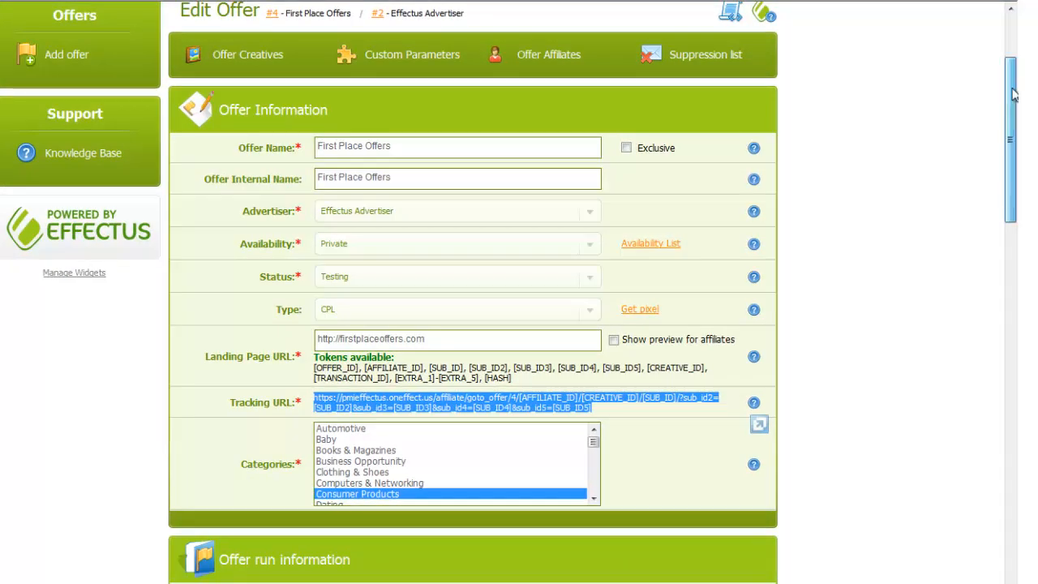
Scroll the First Place Offers edit form down to the Offer run information section.
{"action": "left_click_drag", "start_coordinate": [1010, 95], "coordinate": [1010, 193]}
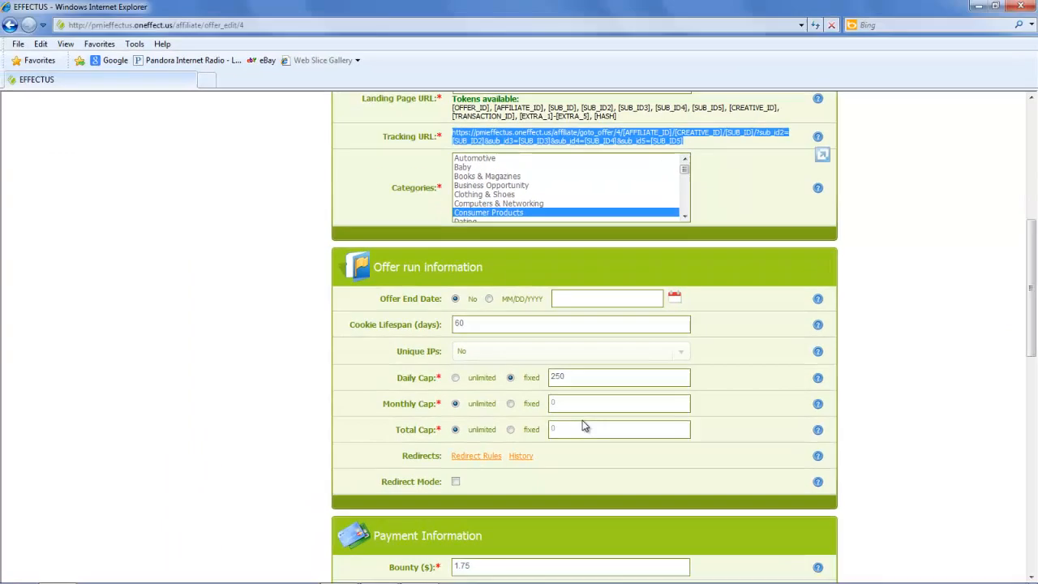
{"action": "left_click", "coordinate": [484, 455]}
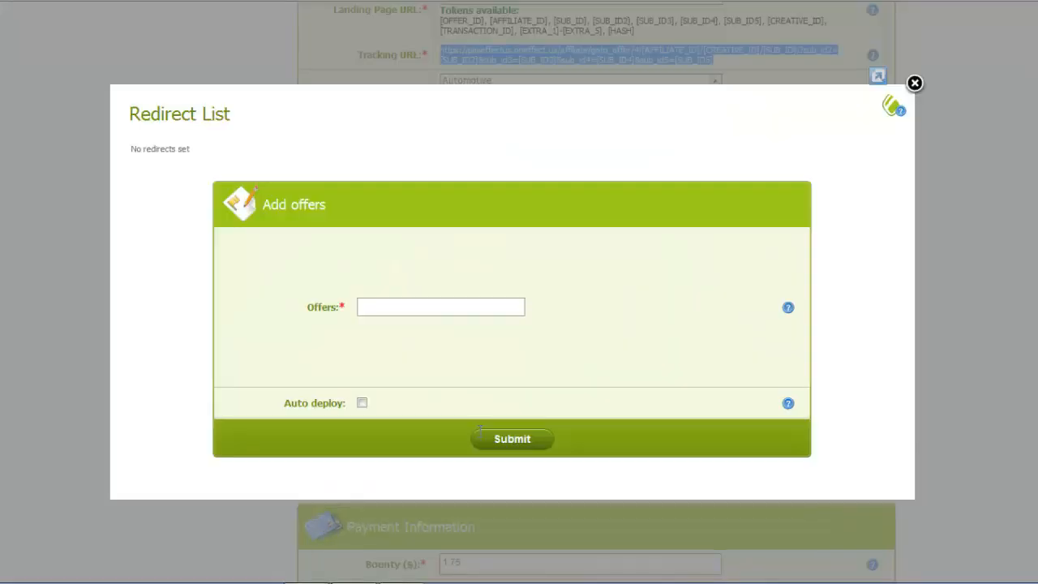
{"action": "left_click", "coordinate": [471, 306]}
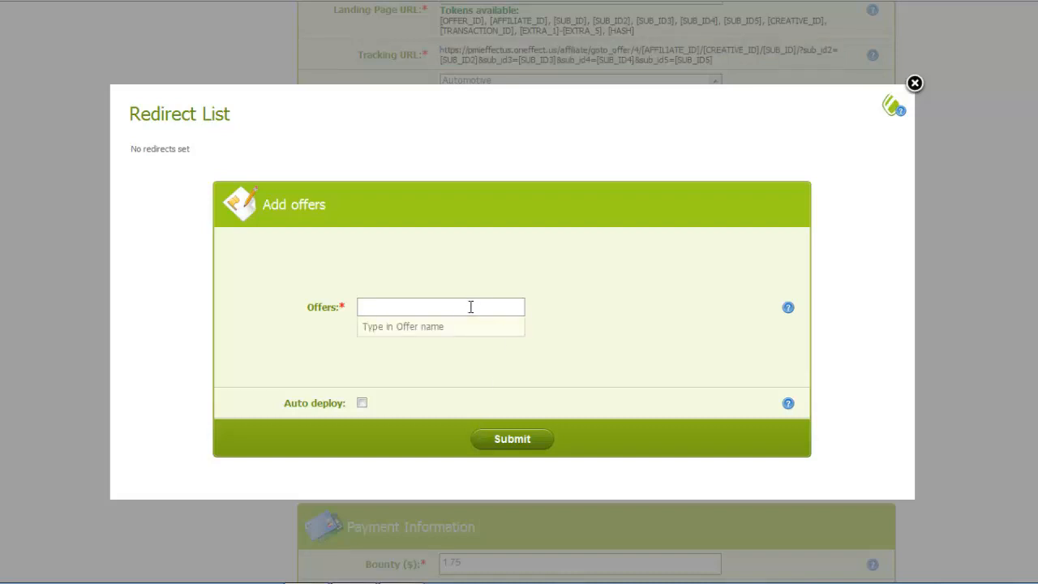
{"action": "type", "text": "First"}
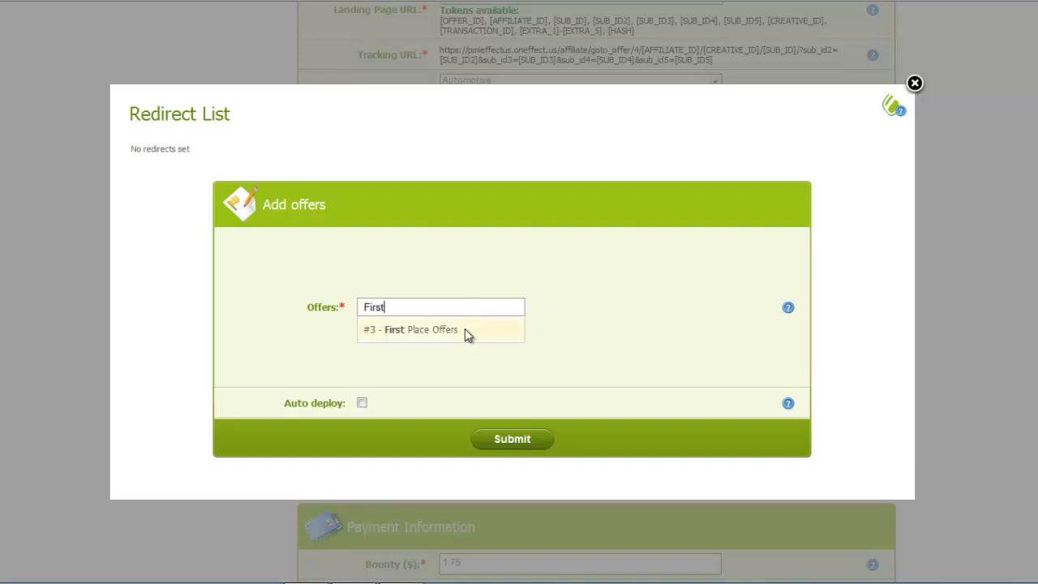
{"action": "left_click", "coordinate": [465, 328]}
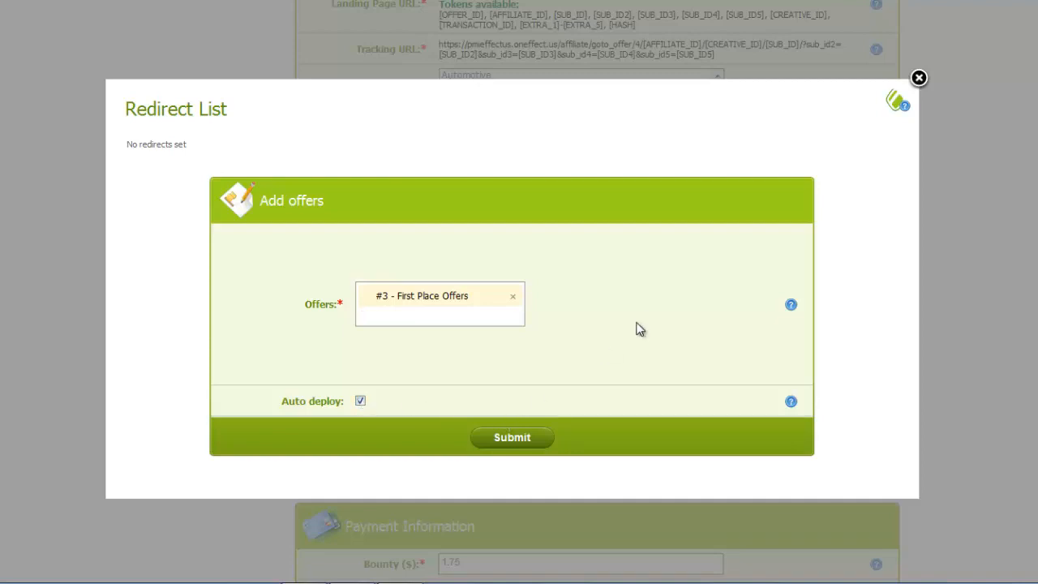
{"action": "left_click", "coordinate": [917, 77]}
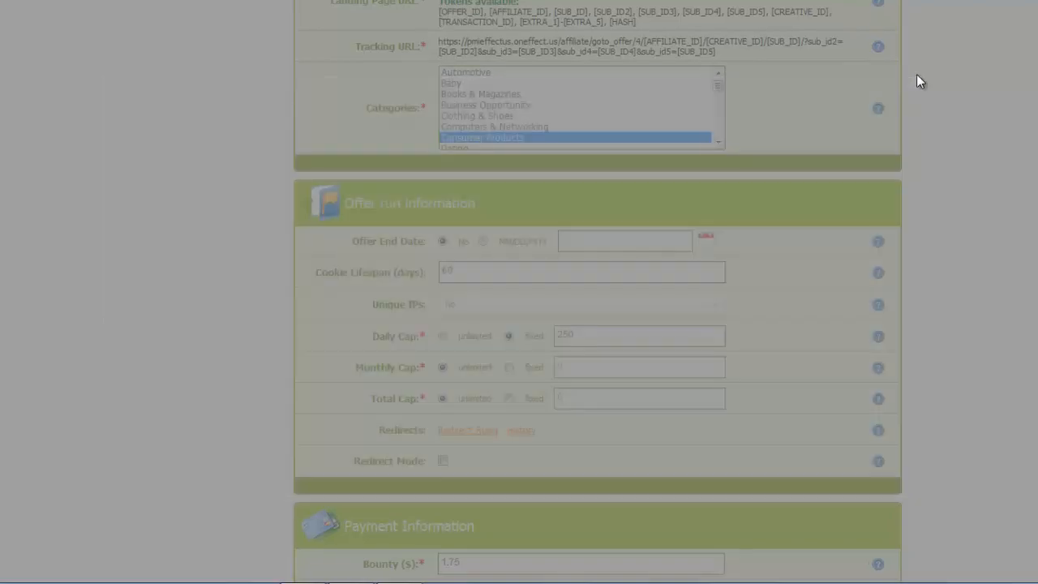
{"action": "left_click", "coordinate": [523, 431]}
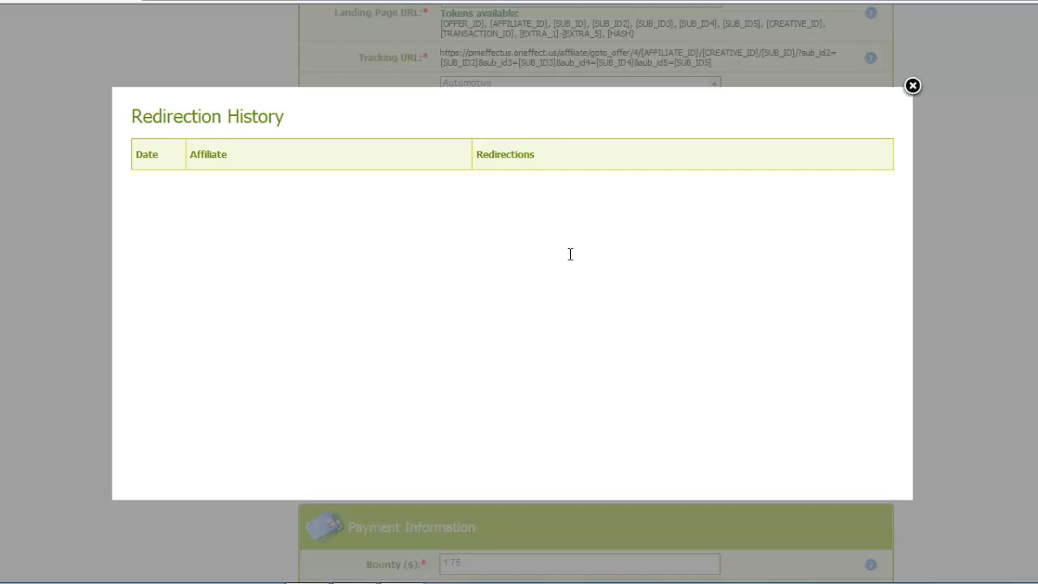
{"action": "left_click", "coordinate": [913, 87]}
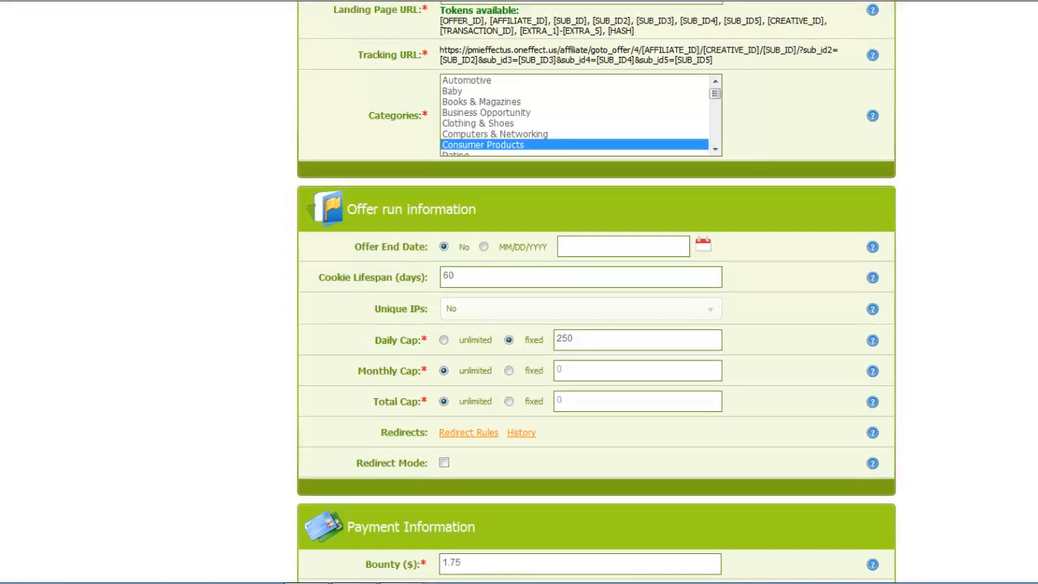
{"action": "scroll", "coordinate": [597, 324], "scroll_direction": "down", "scroll_amount": 4}
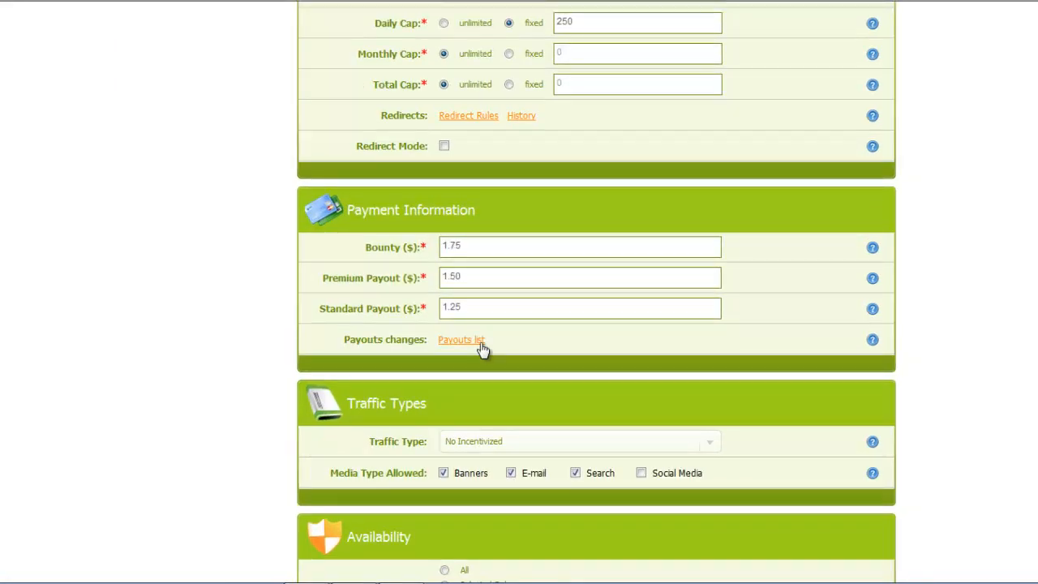
{"action": "left_click", "coordinate": [478, 339]}
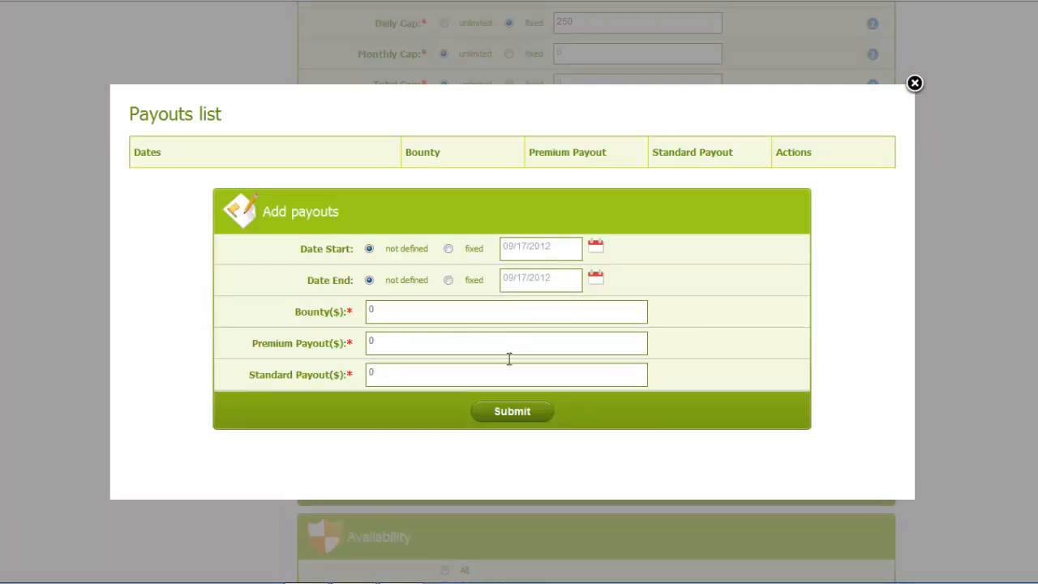
{"action": "left_click", "coordinate": [913, 84]}
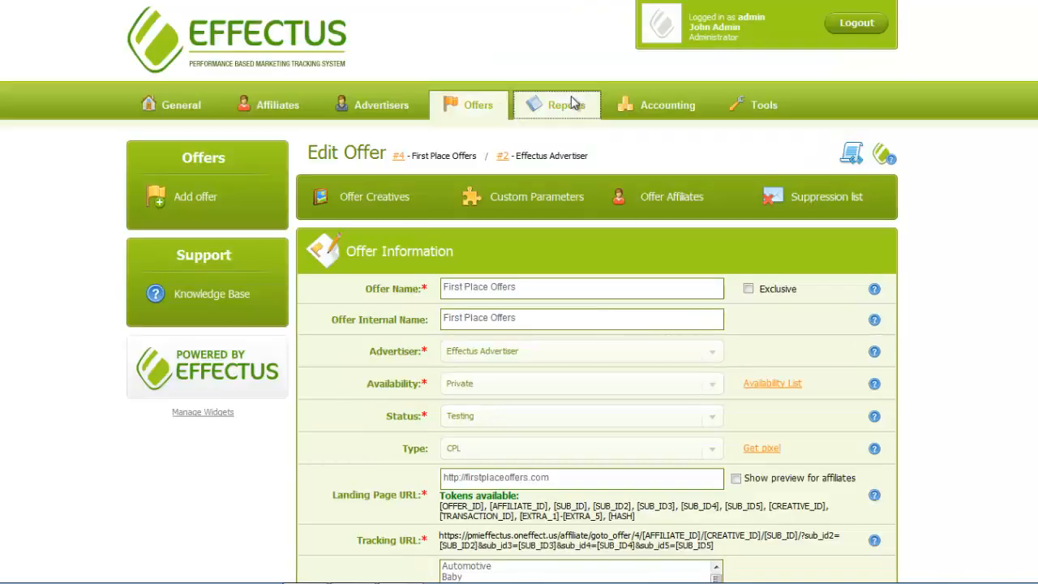
Open the Reports Transactions search and switch it from Production to Testing transactions.
{"action": "left_click", "coordinate": [571, 98]}
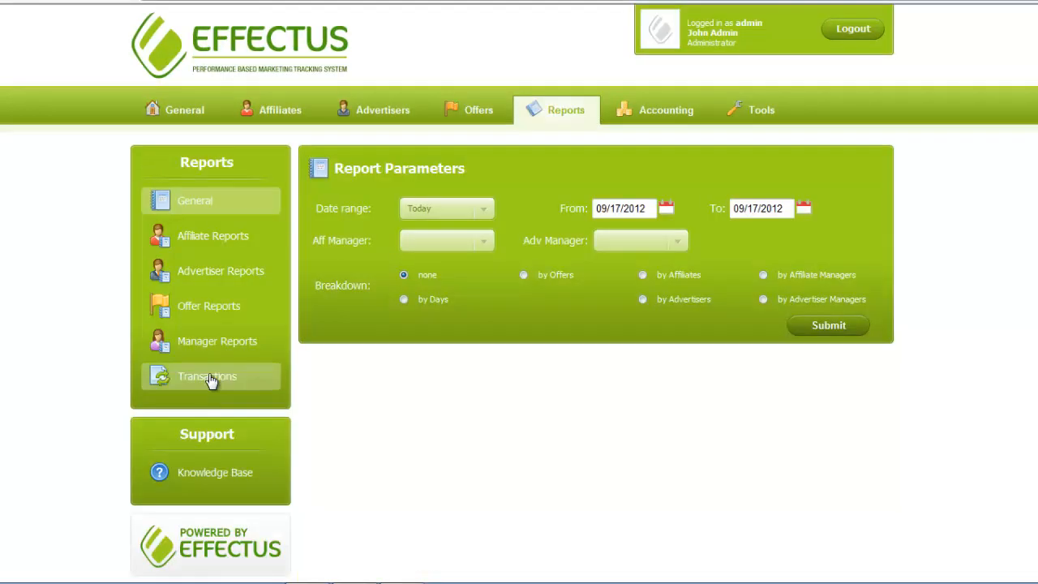
{"action": "left_click", "coordinate": [210, 377]}
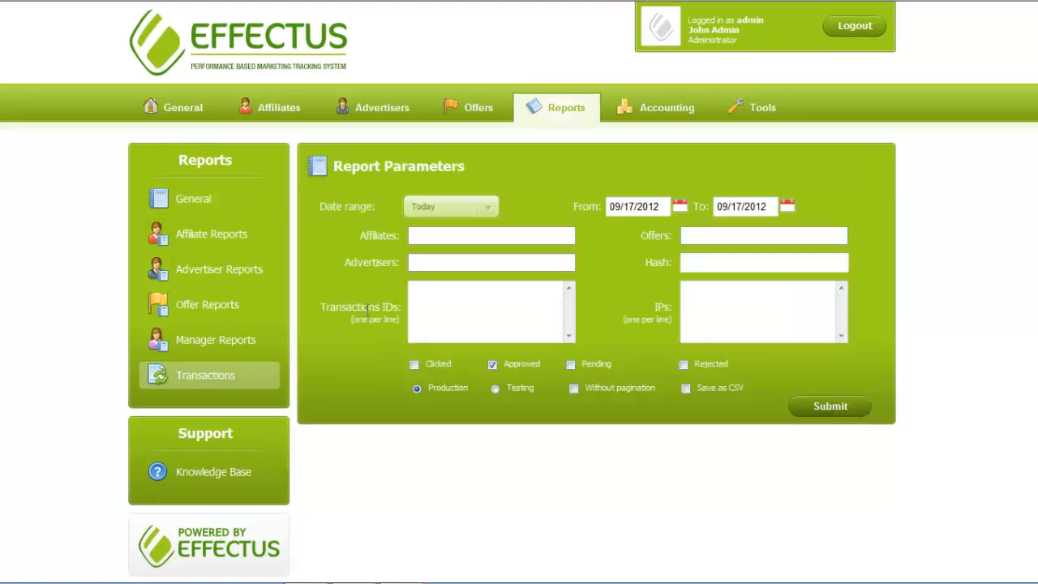
{"action": "left_click", "coordinate": [704, 236]}
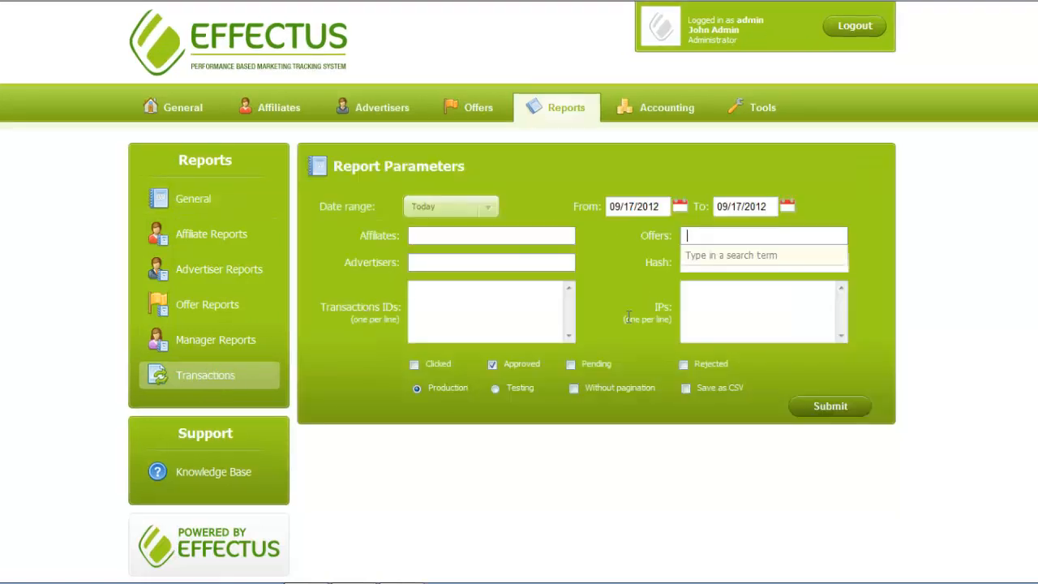
{"action": "left_click", "coordinate": [495, 388]}
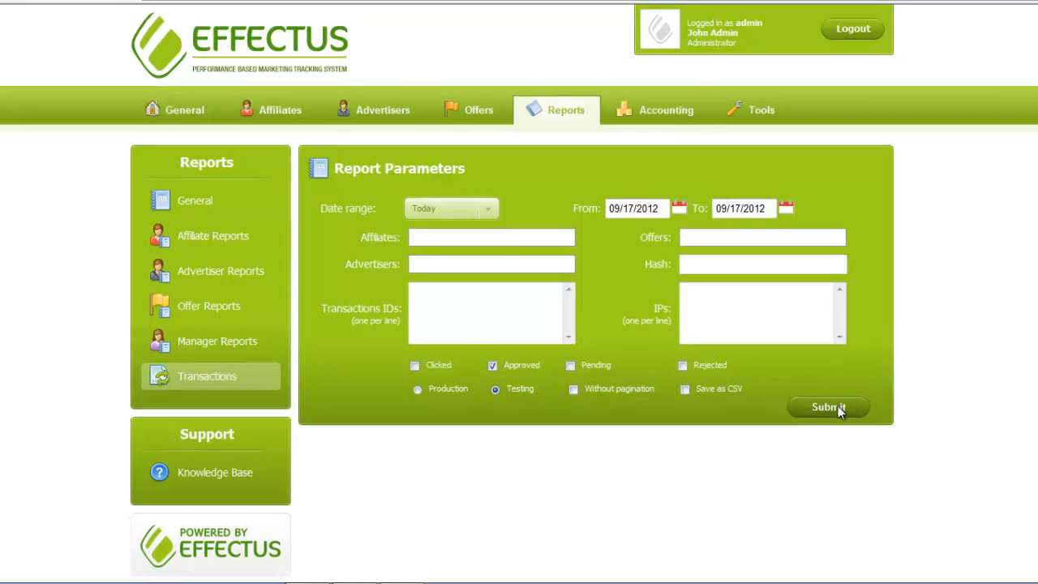